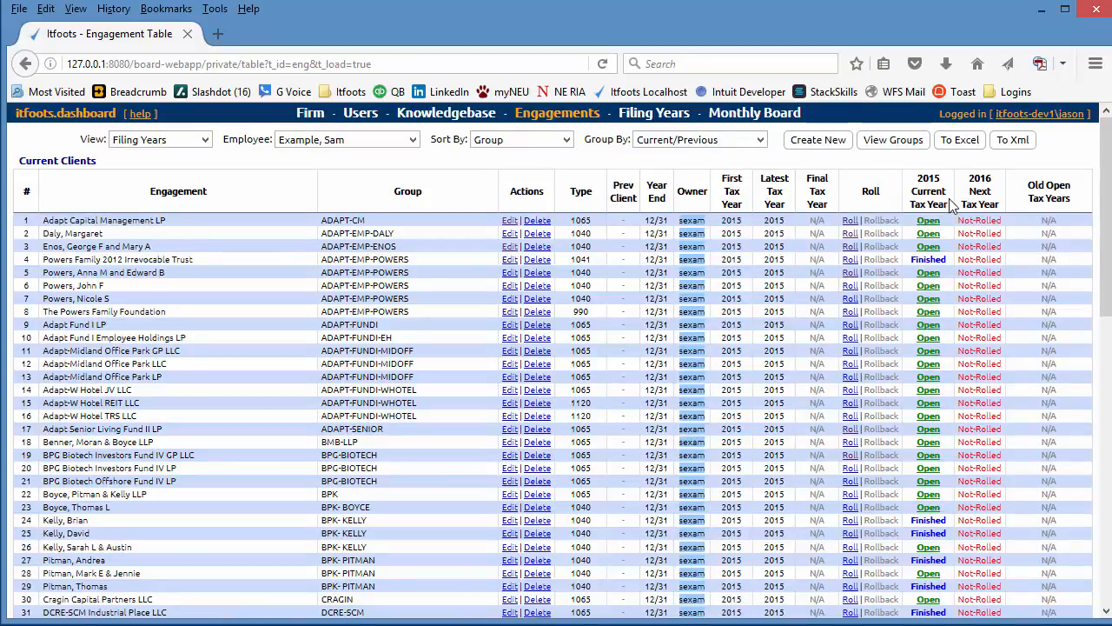
- View the Filing Years table, and check the Current Tax Year row on the Firm sheet of the import workbook in Excel
left_click(634, 118)
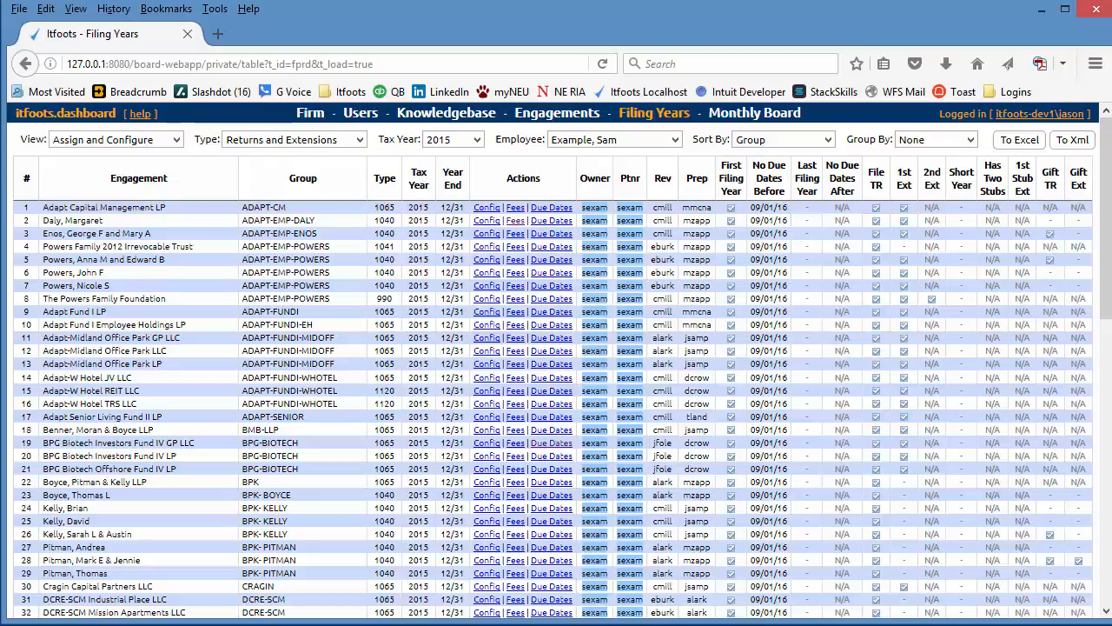
left_click(387, 609)
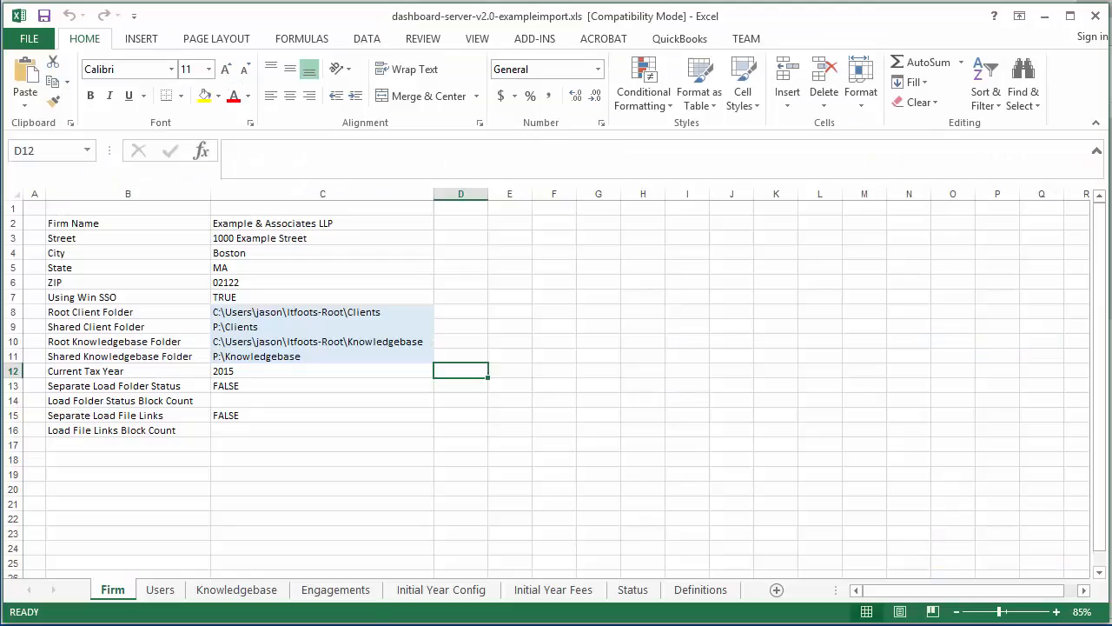
left_click_drag(307, 372, 81, 371)
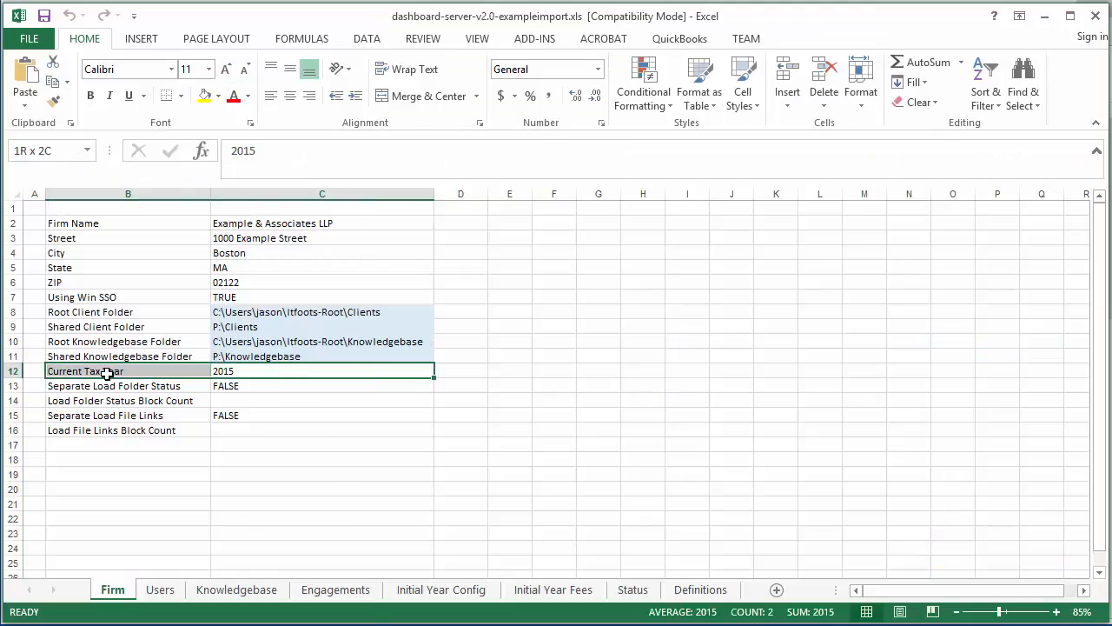
left_click(348, 514)
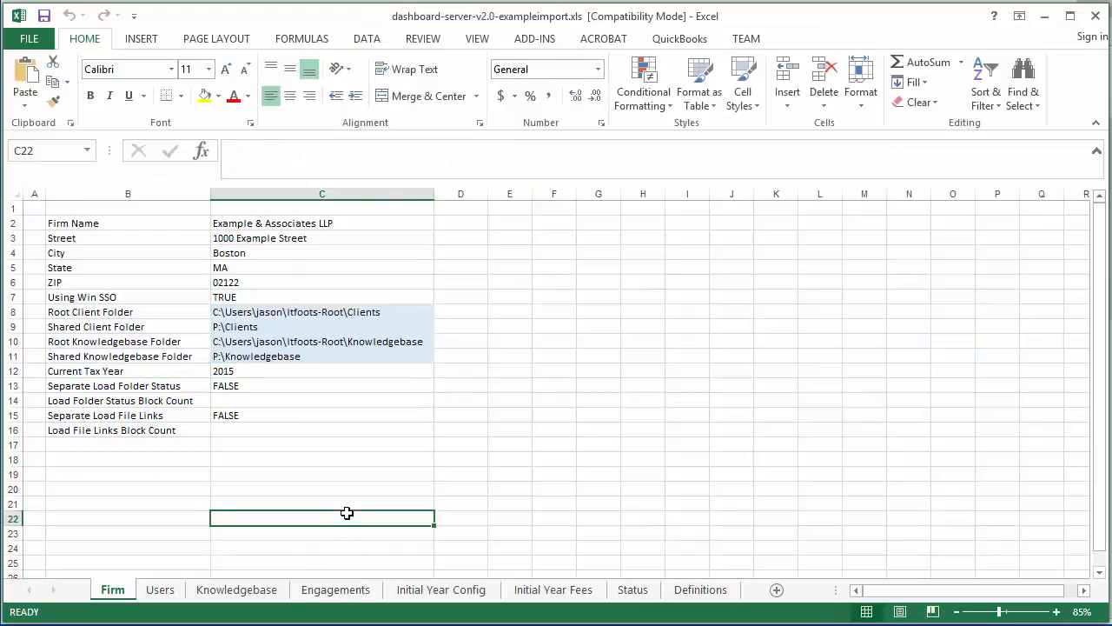
- Examine the Initial Year In System column on the Engagements sheet
left_click(335, 590)
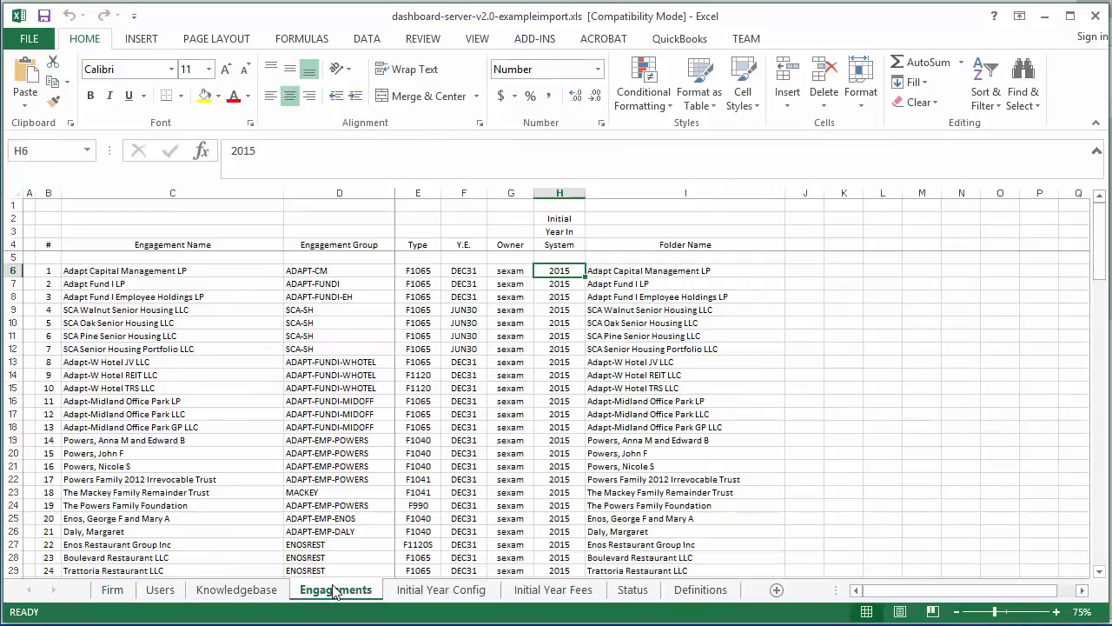
left_click(560, 190)
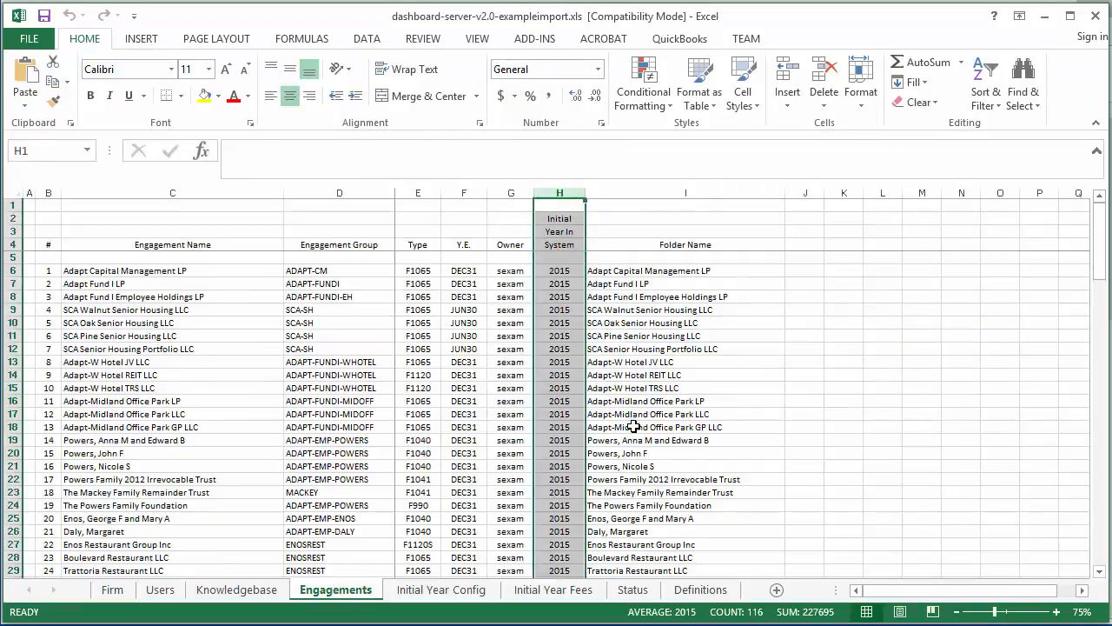
left_click(574, 494)
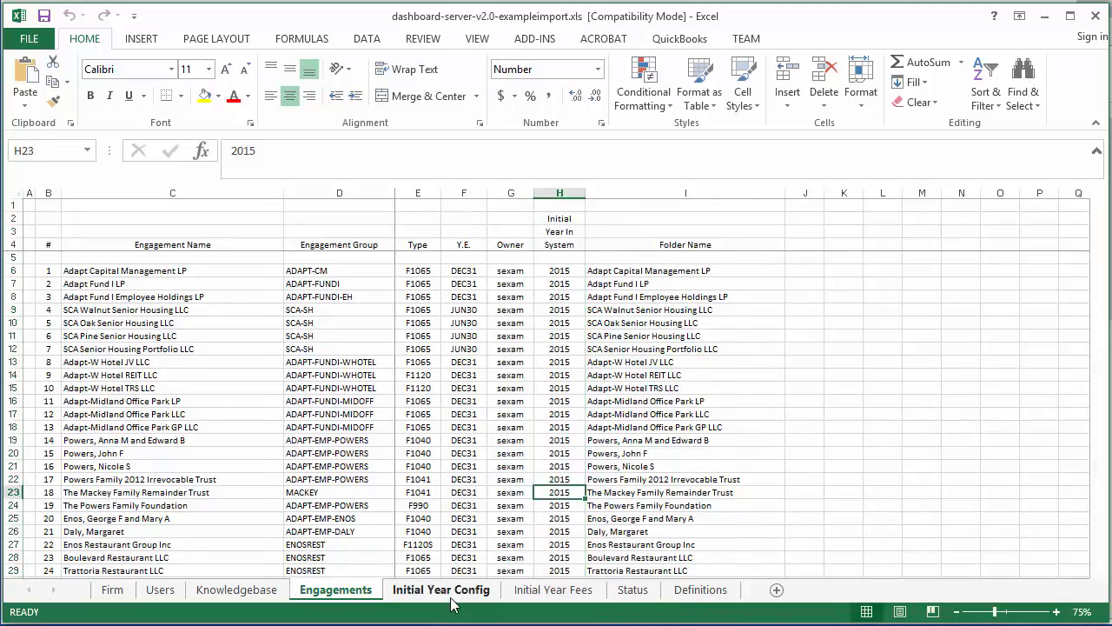
- Examine the No Due Dates Before column on the Initial Year Config sheet
left_click(451, 597)
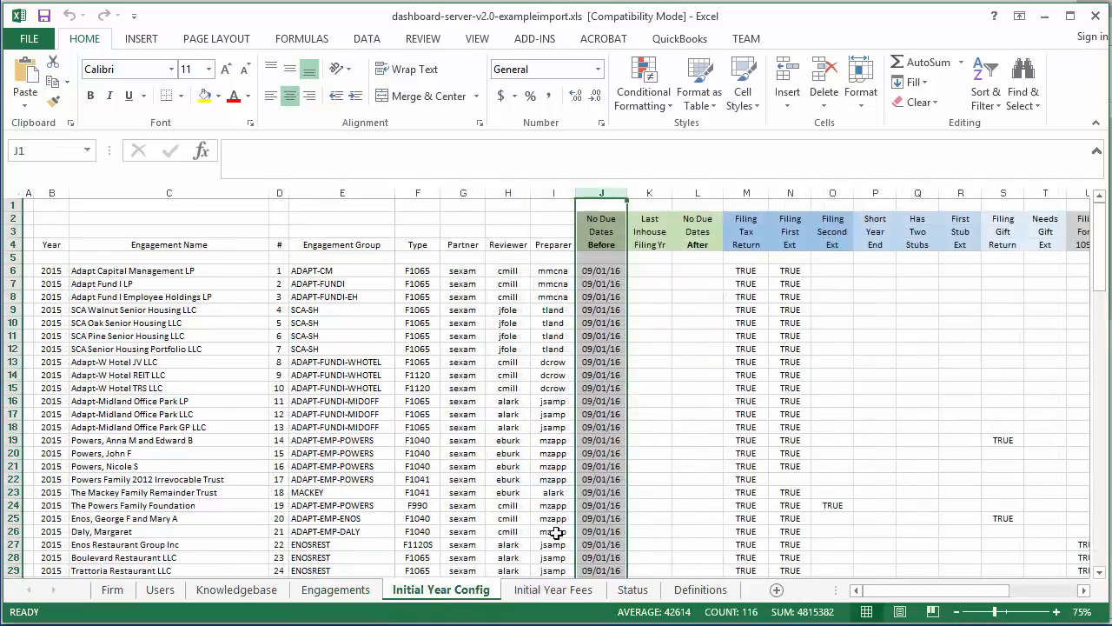
left_click(607, 237)
left_click(609, 195)
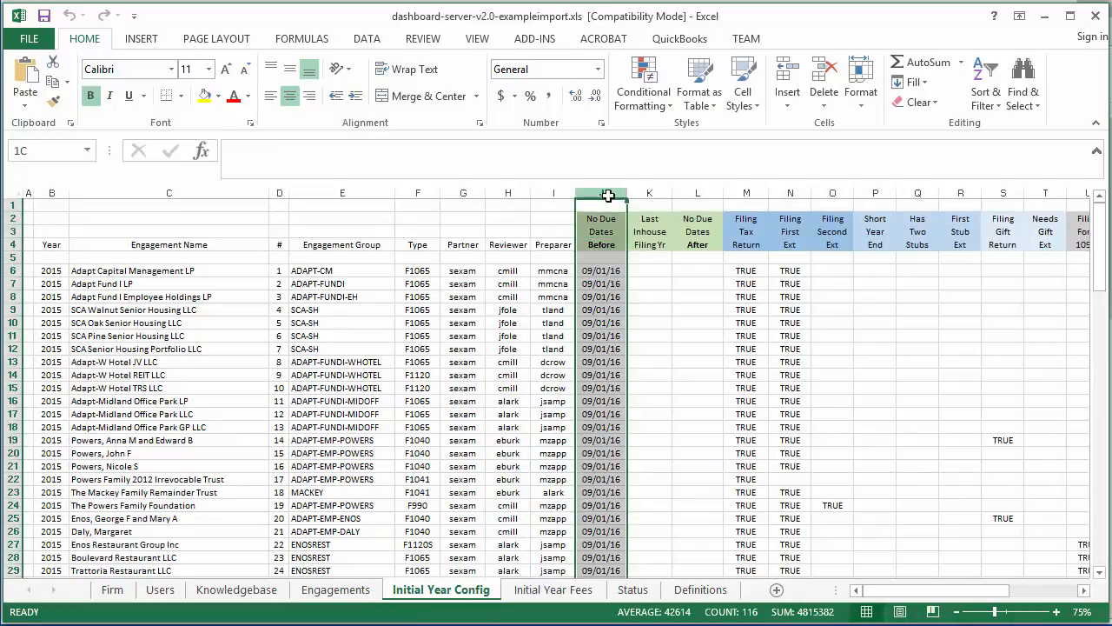
left_click(645, 333)
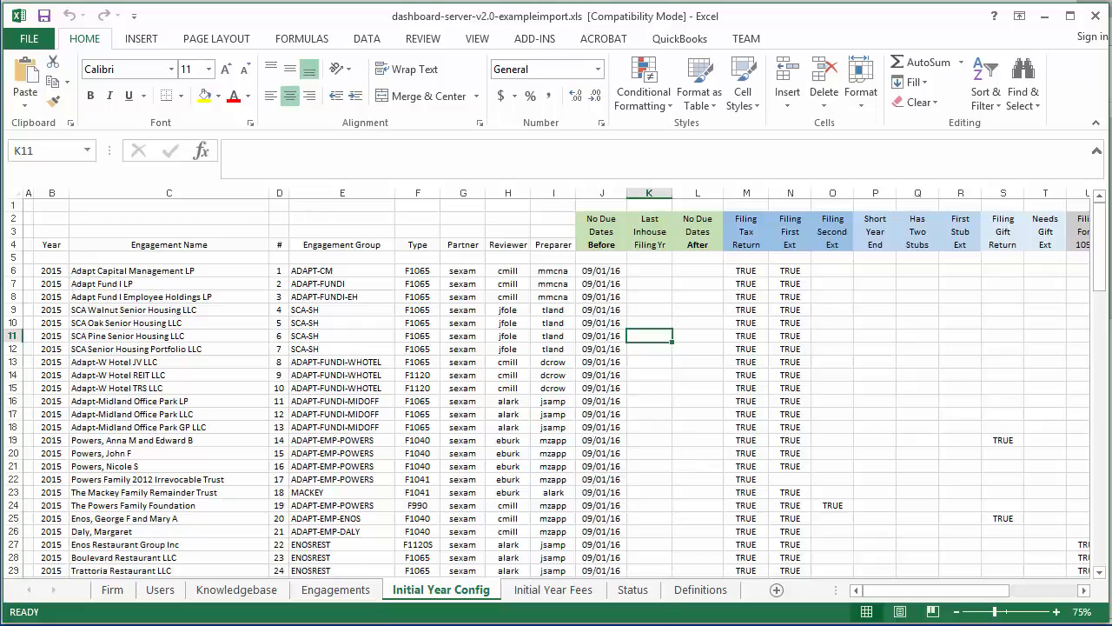
- Switch back to the dashboard in Firefox and review the 2015 due dates of the engagement BPG Biotech Investors Fund IV GP LLC
key("alt+Tab")
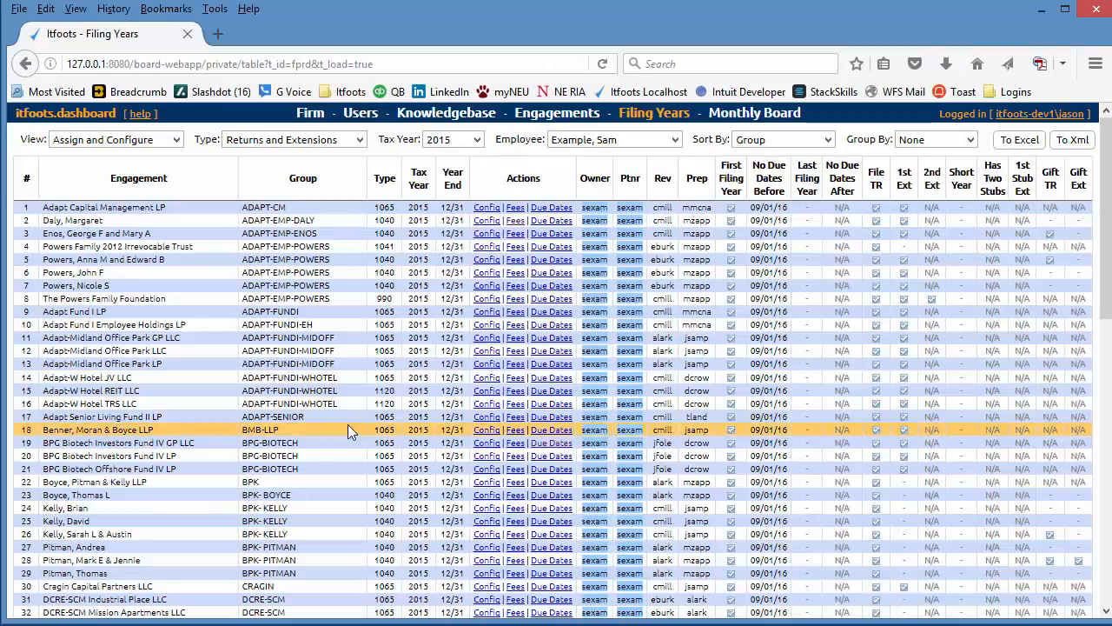
left_click(538, 121)
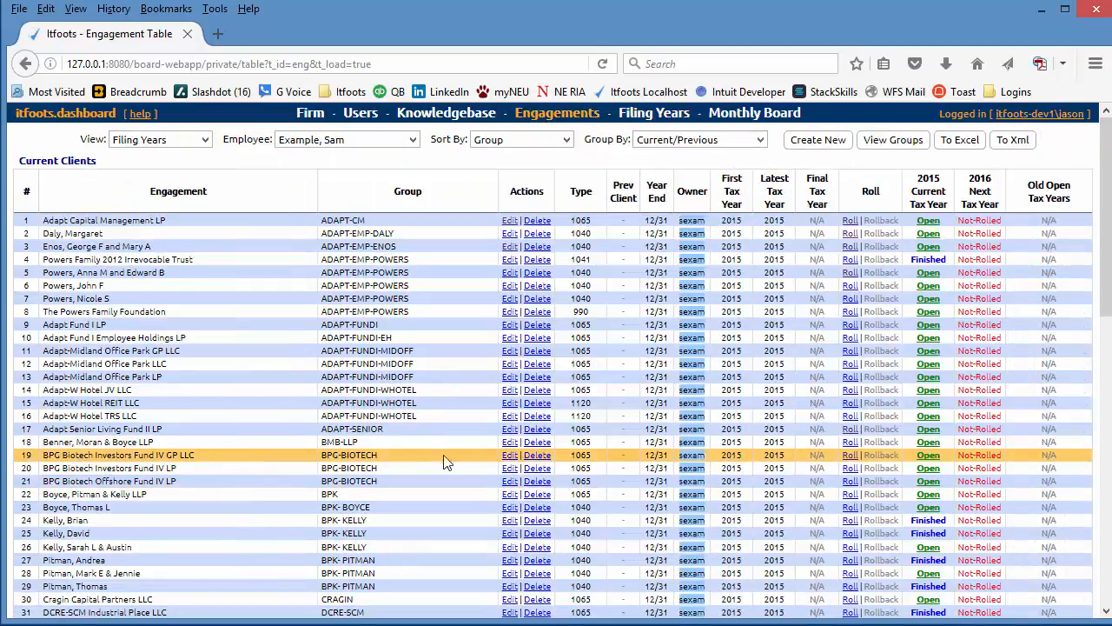
mouse_move(929, 458)
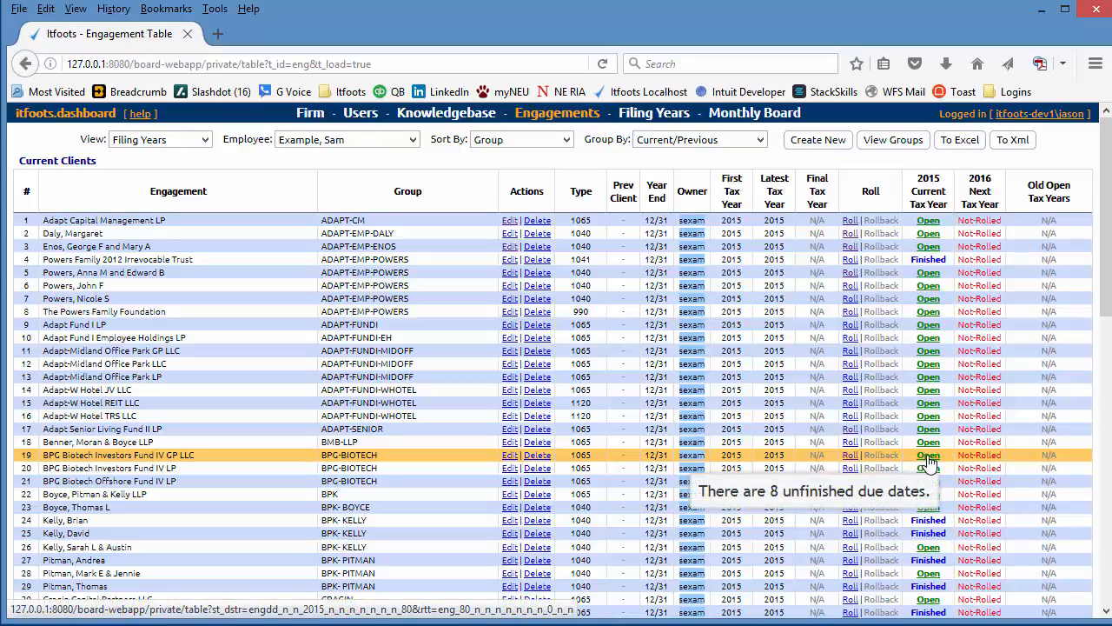
left_click(929, 458)
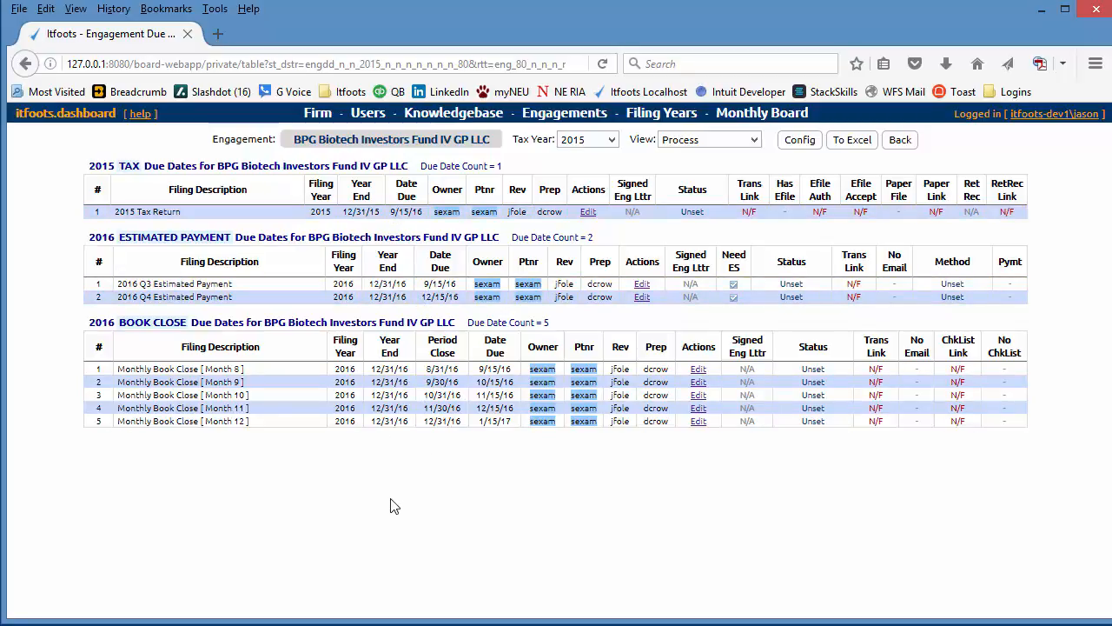
mouse_move(157, 210)
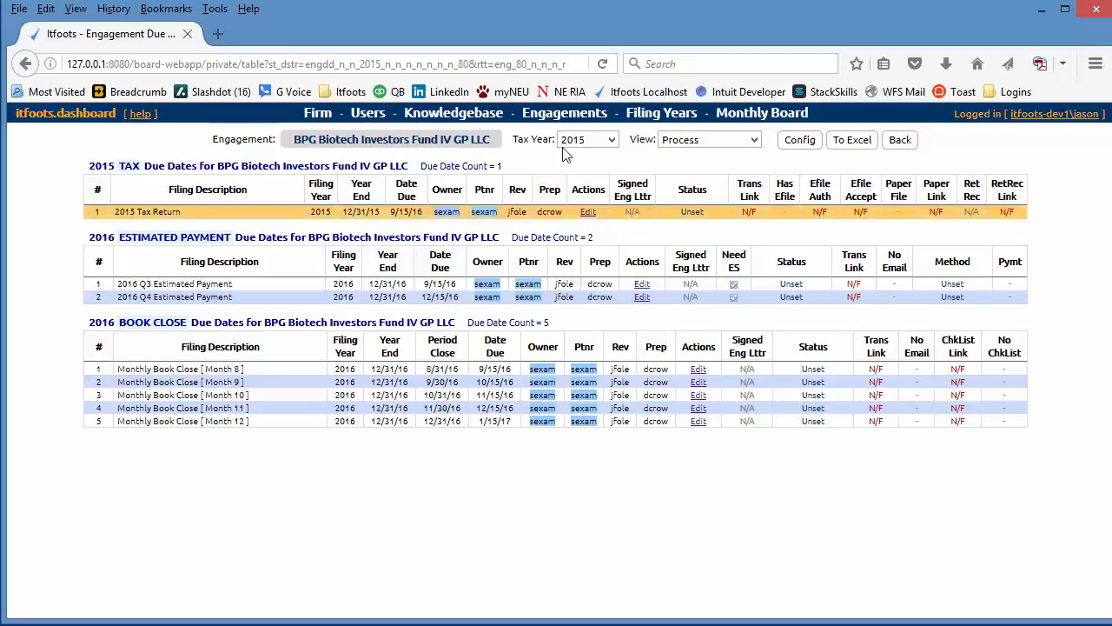
- Roll the engagement BPG Biotech Investors Fund IV GP LLC to filing year 2016, keeping all copy options enabled
left_click(576, 114)
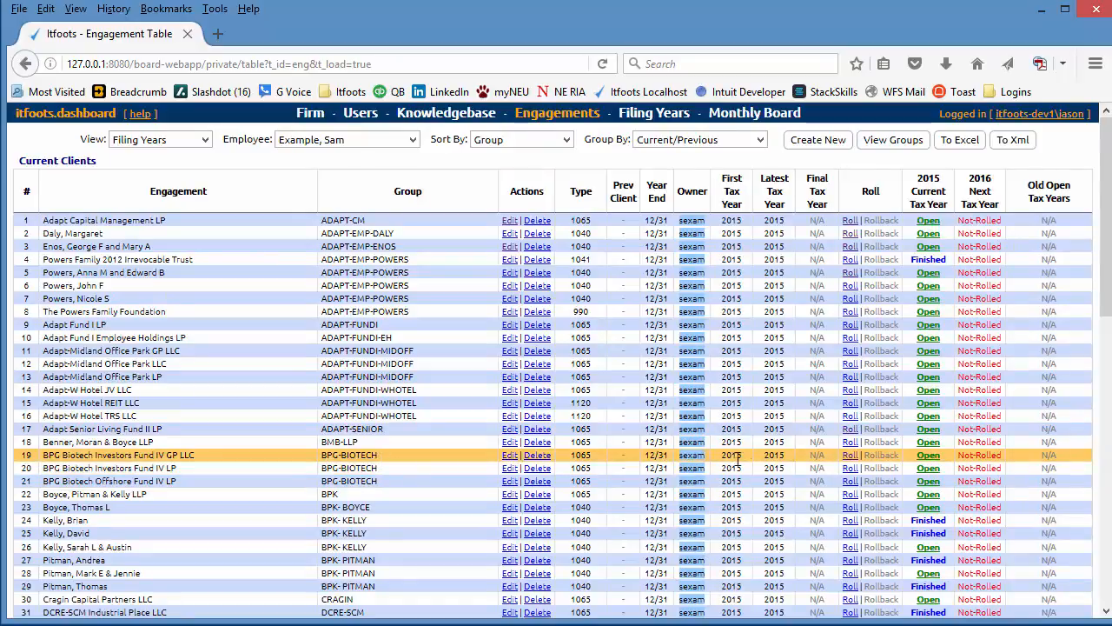
left_click(850, 461)
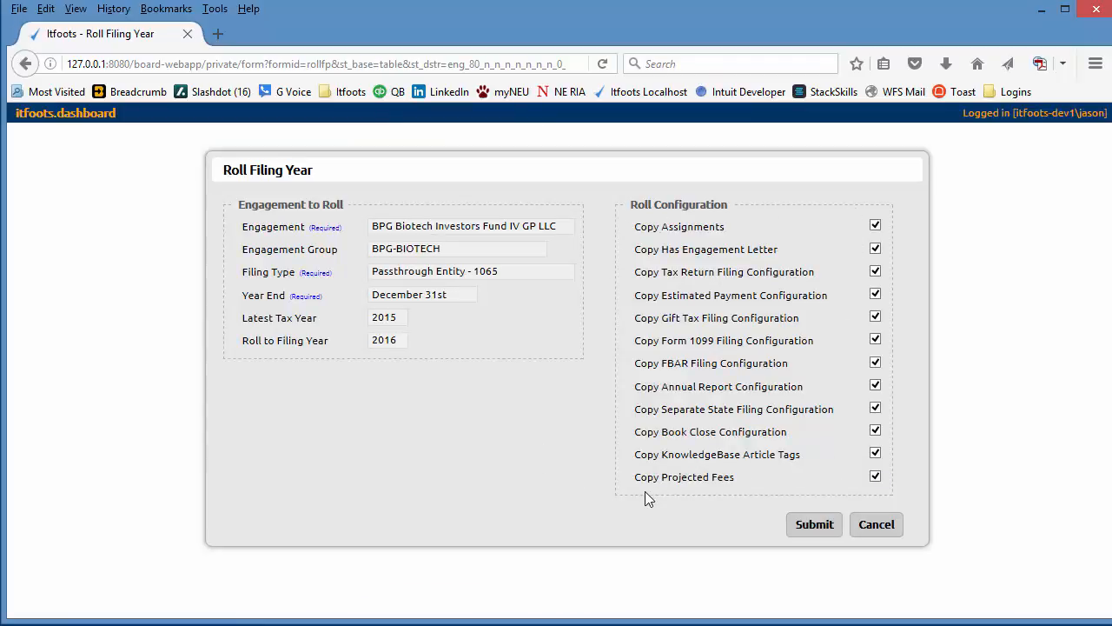
left_click(808, 527)
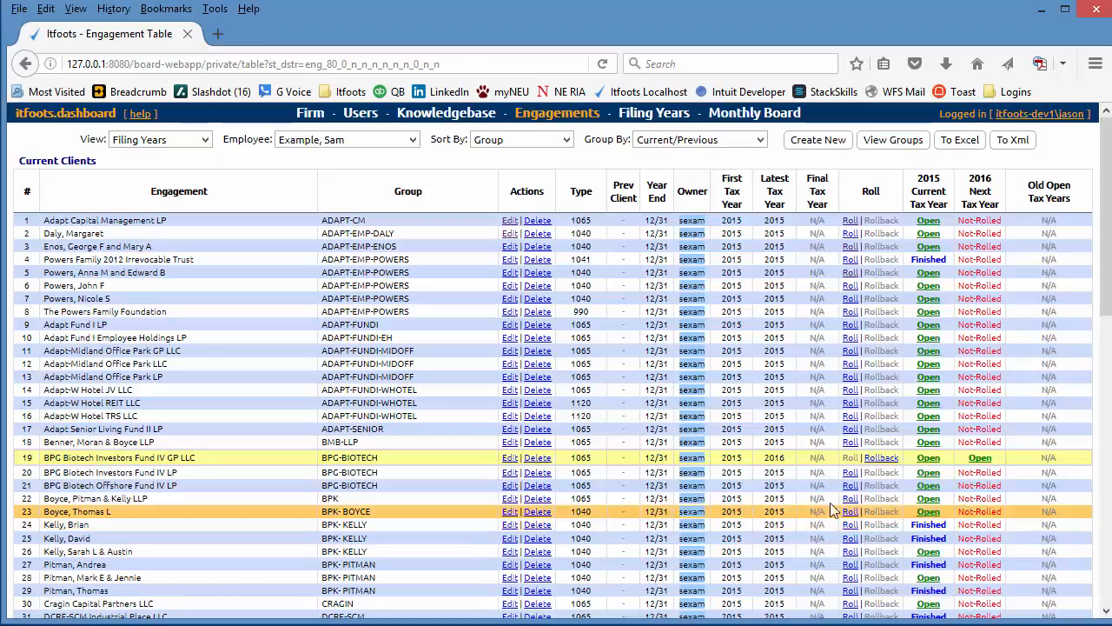
- Review the 2016 due dates of BPG Biotech Investors Fund IV GP LLC and return to the engagement table
left_click(981, 461)
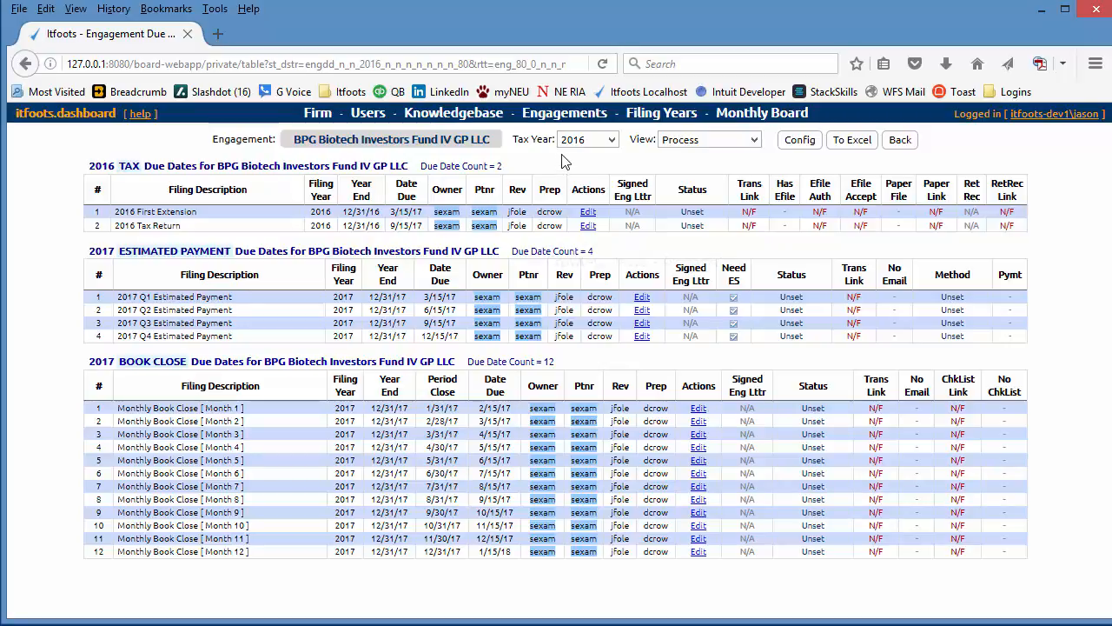
left_click(574, 119)
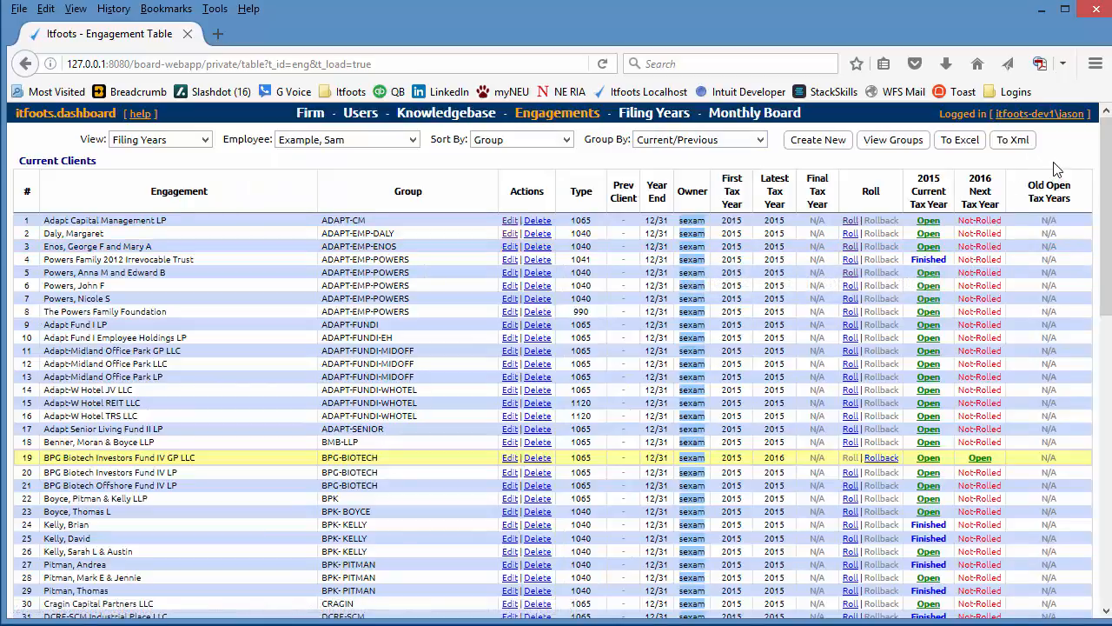
- Switch to Itfoots Dashboard Server Tools and roll all engagements to the next tax year, 2016
left_click(1042, 10)
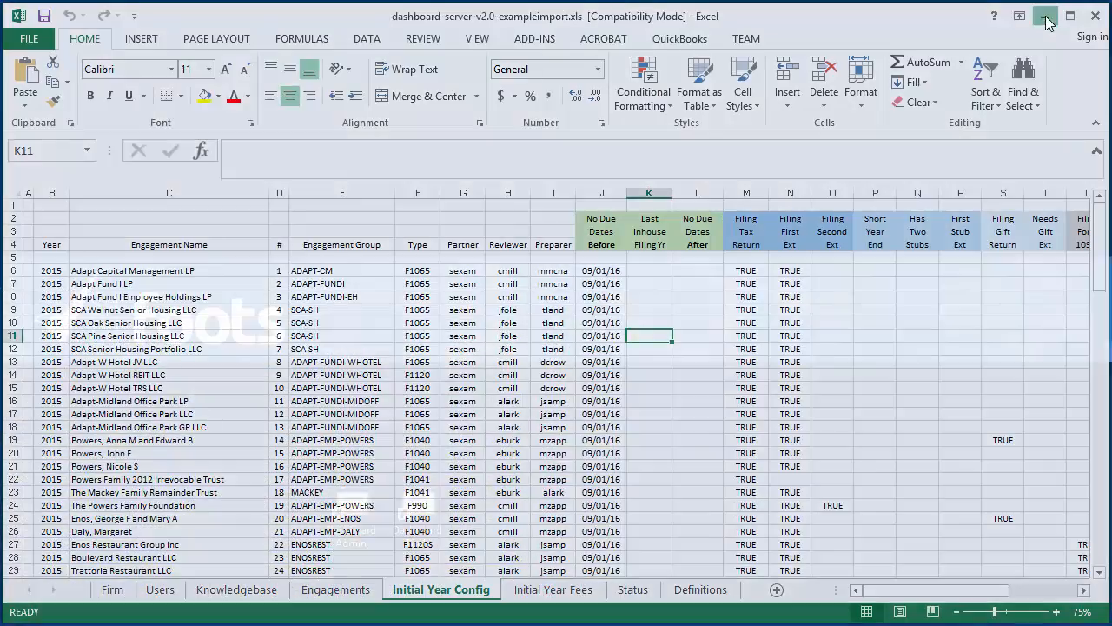
left_click(1045, 17)
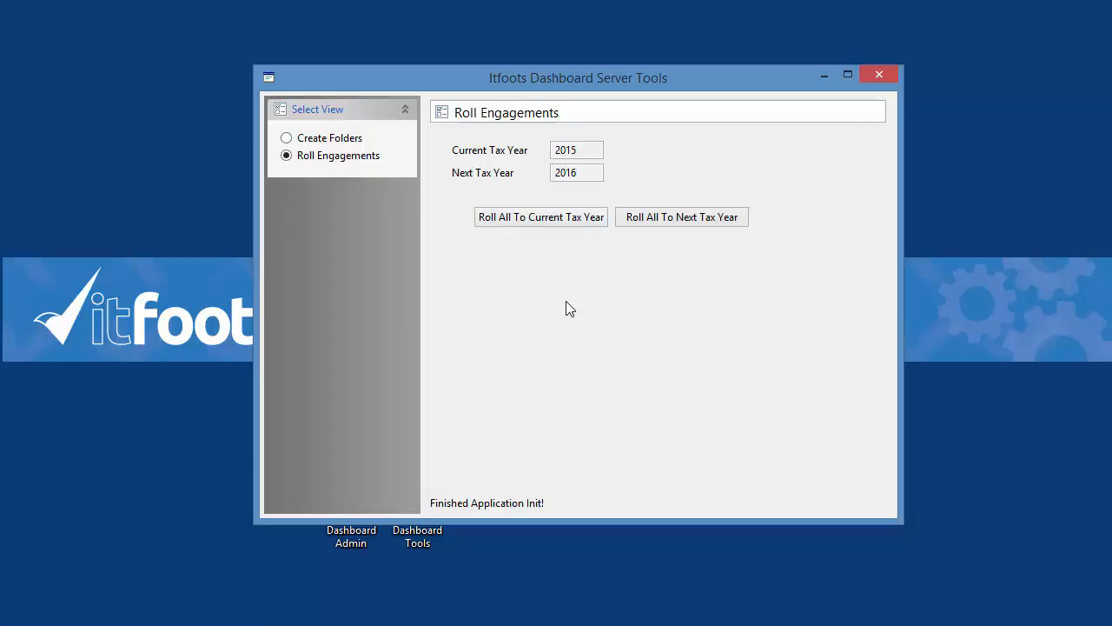
left_click(672, 223)
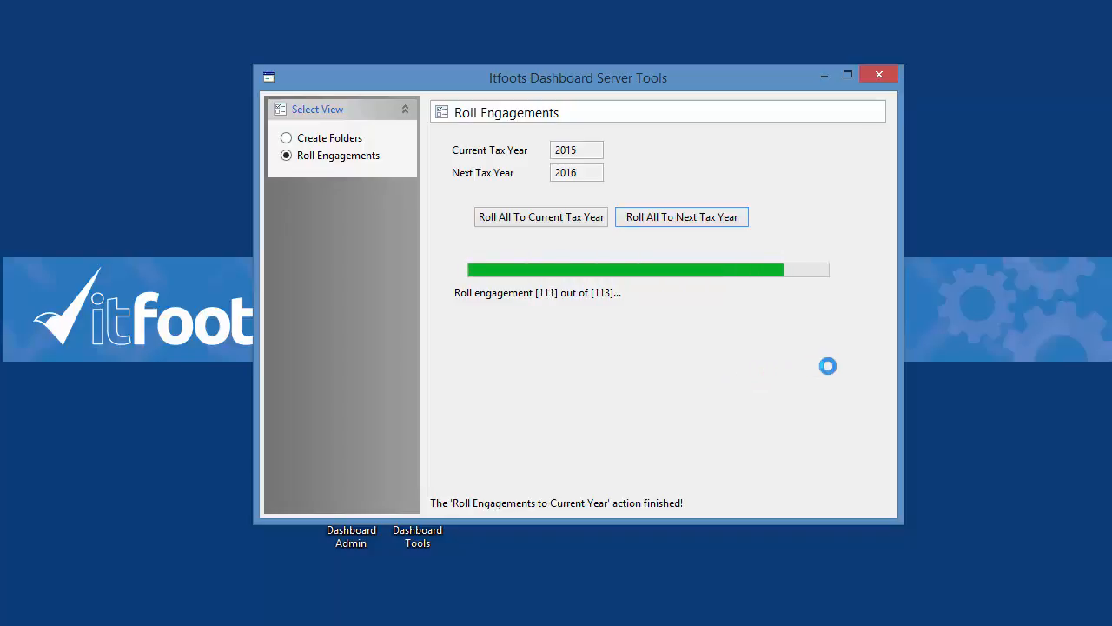
- Return to the dashboard in Firefox and reload the engagement table to check the rolled filing years
left_click(823, 75)
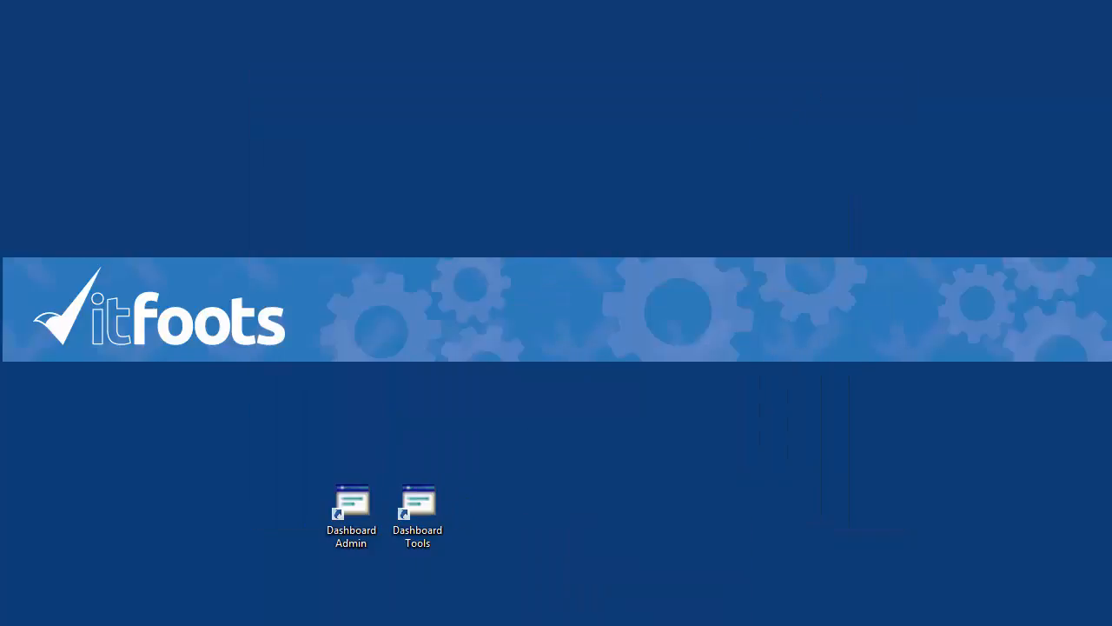
key("alt+Tab")
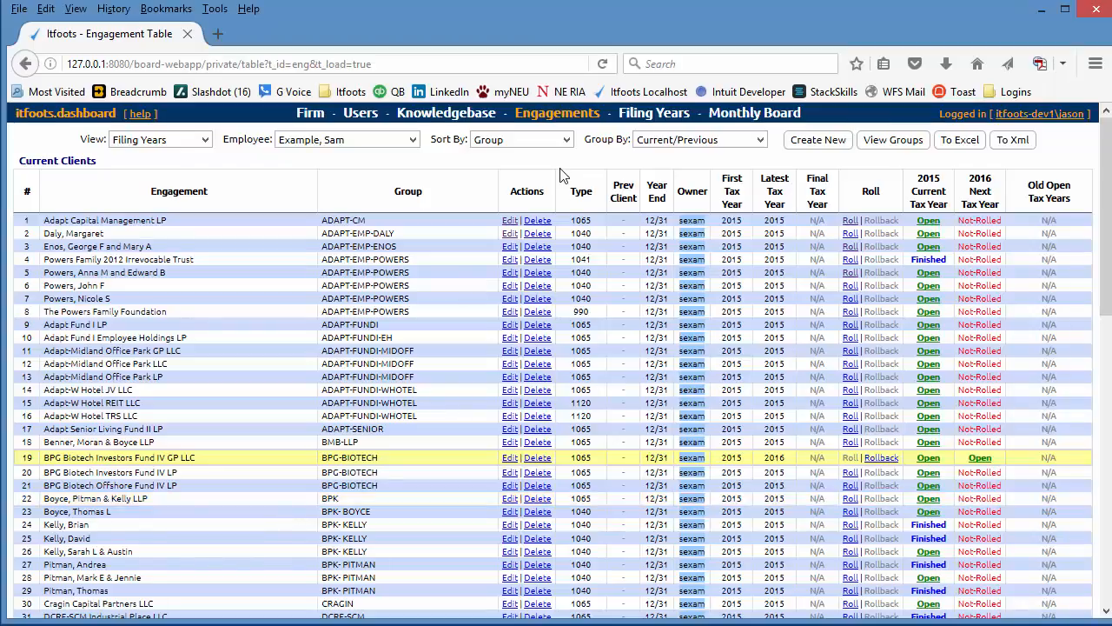
left_click(604, 66)
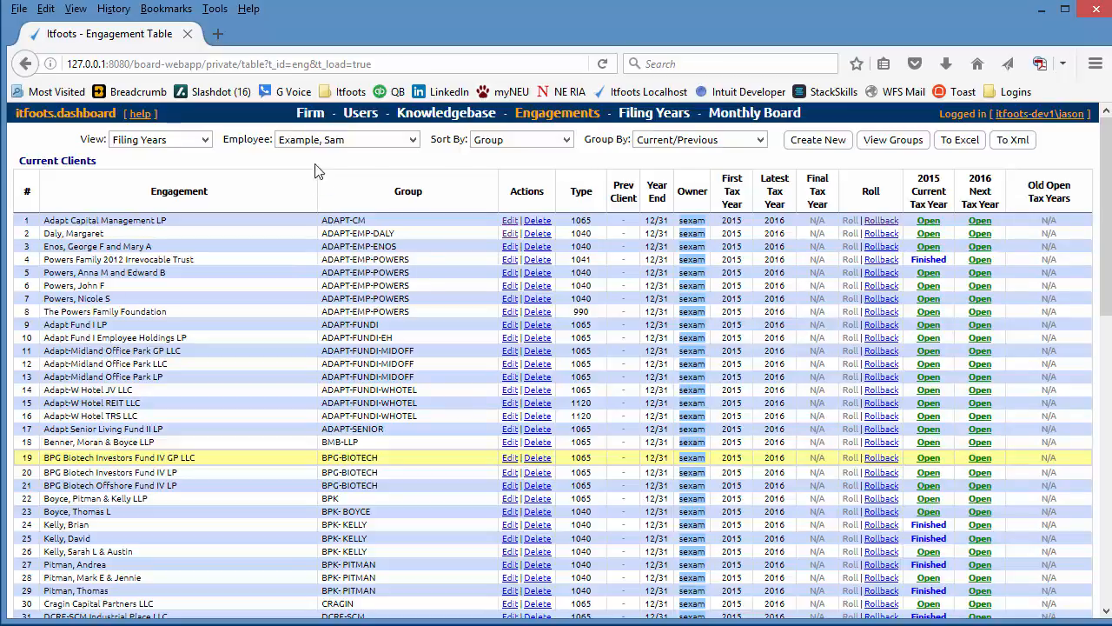
- Try to set the Current Filing Year in the firm properties to 2016, and leave the form
left_click(309, 113)
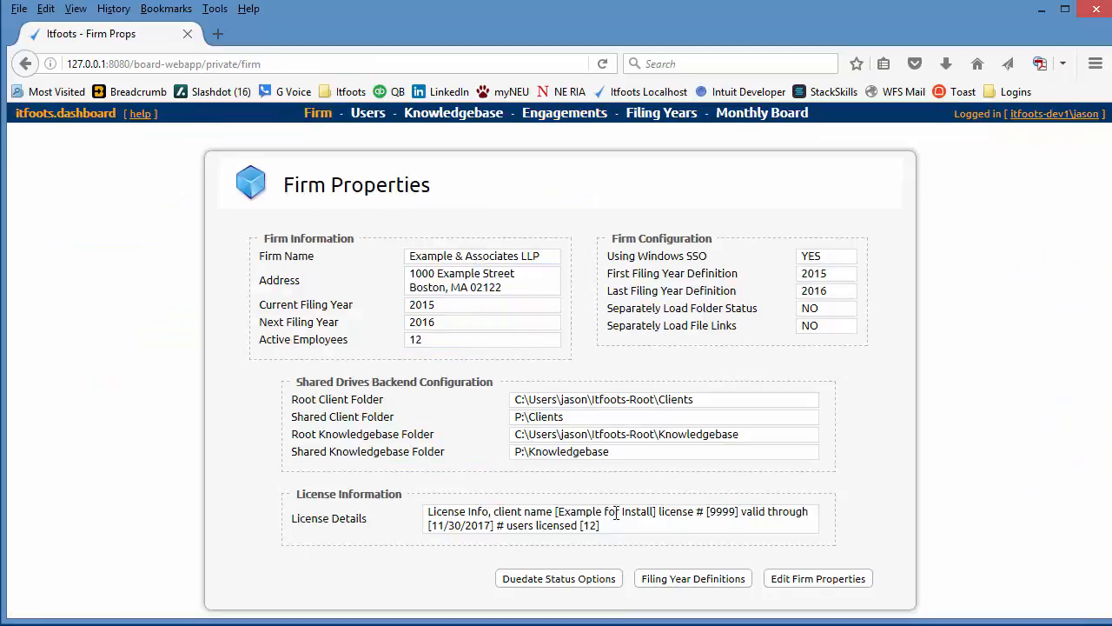
left_click(818, 583)
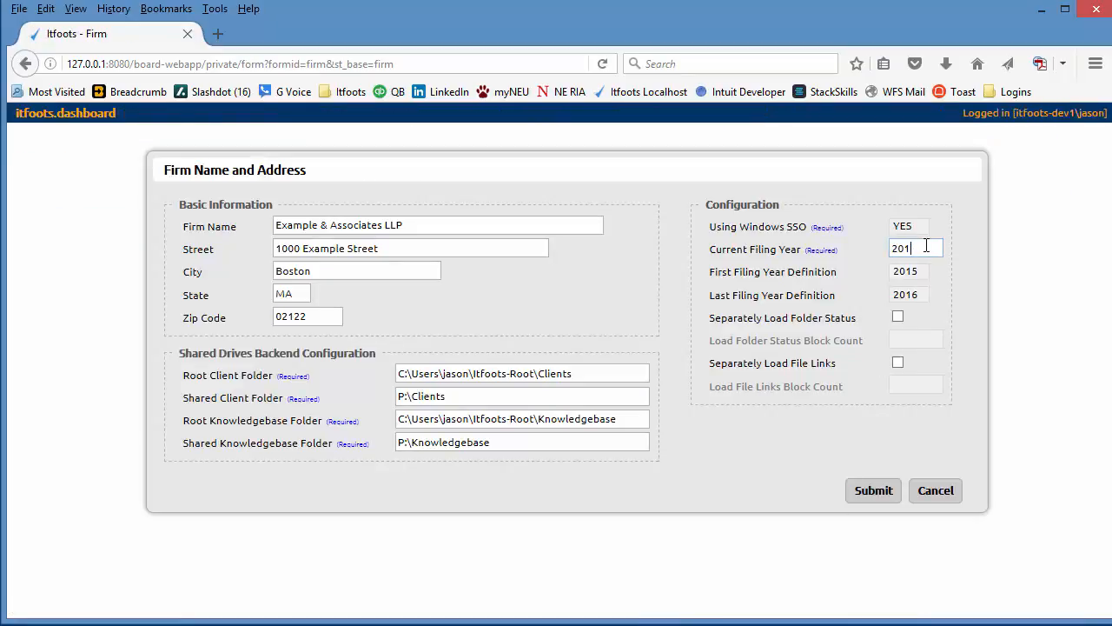
left_click(871, 492)
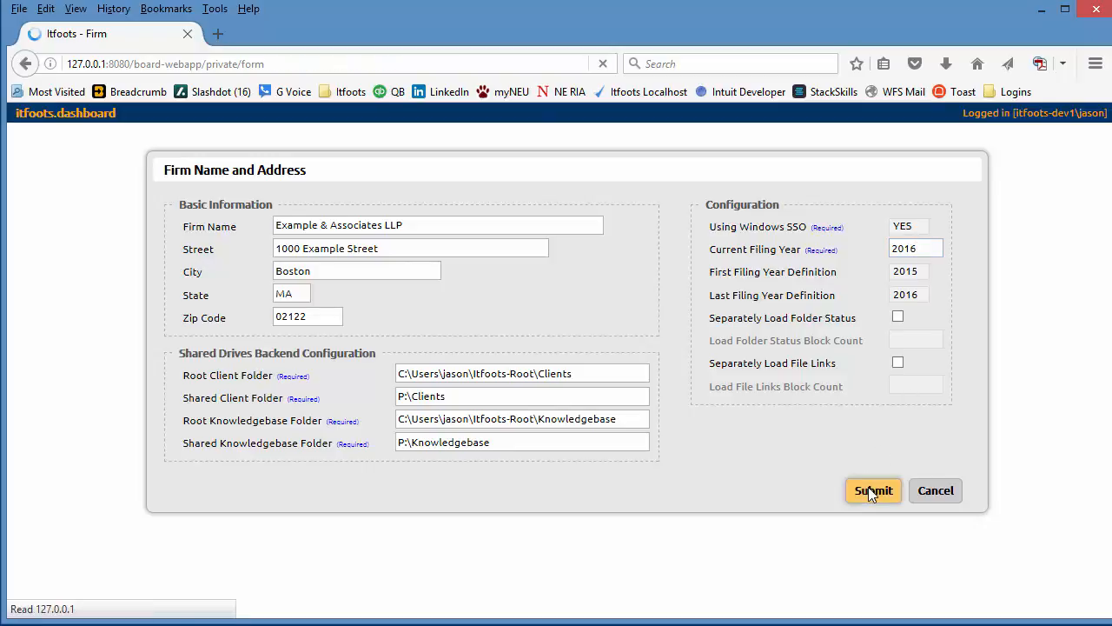
mouse_move(881, 272)
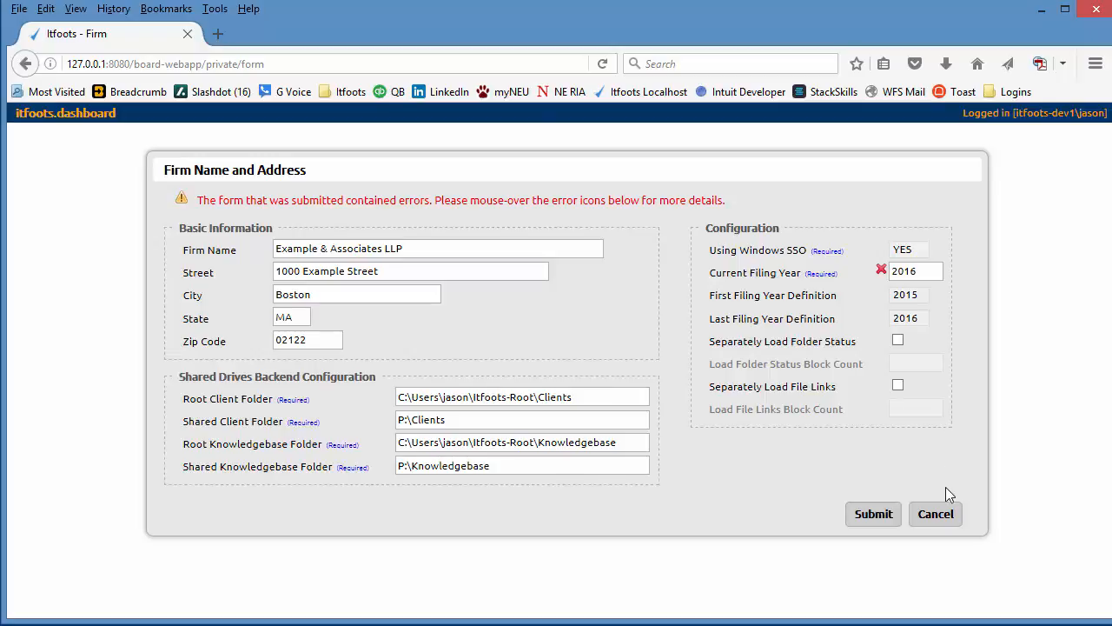
left_click(932, 522)
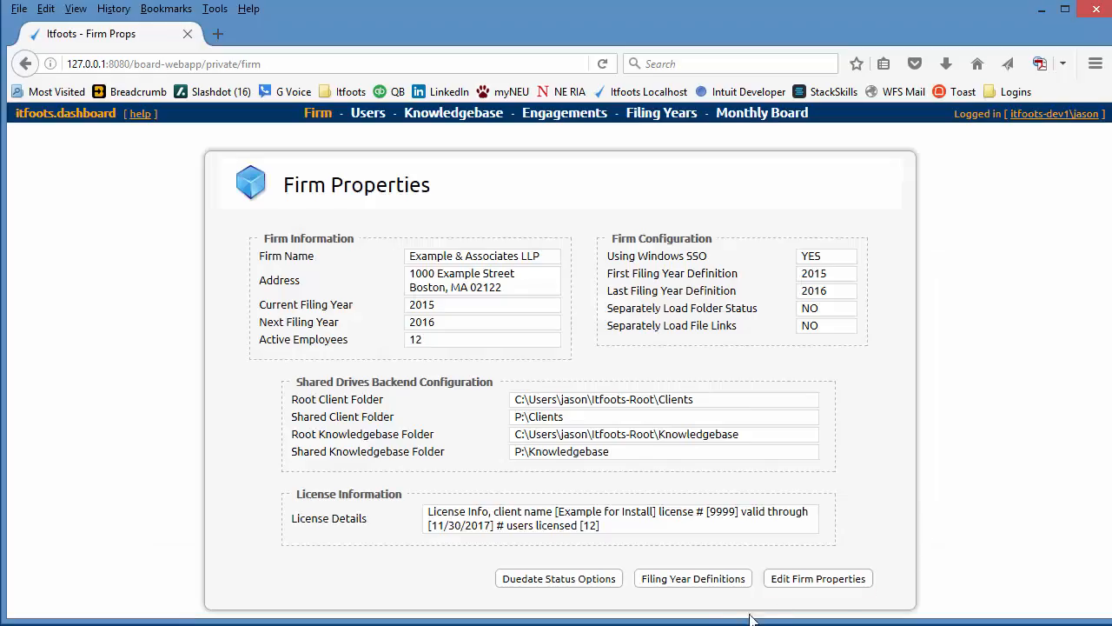
- Add the 2017 filing year definition from the filing year definitions table, keeping its prefilled increments
left_click(675, 584)
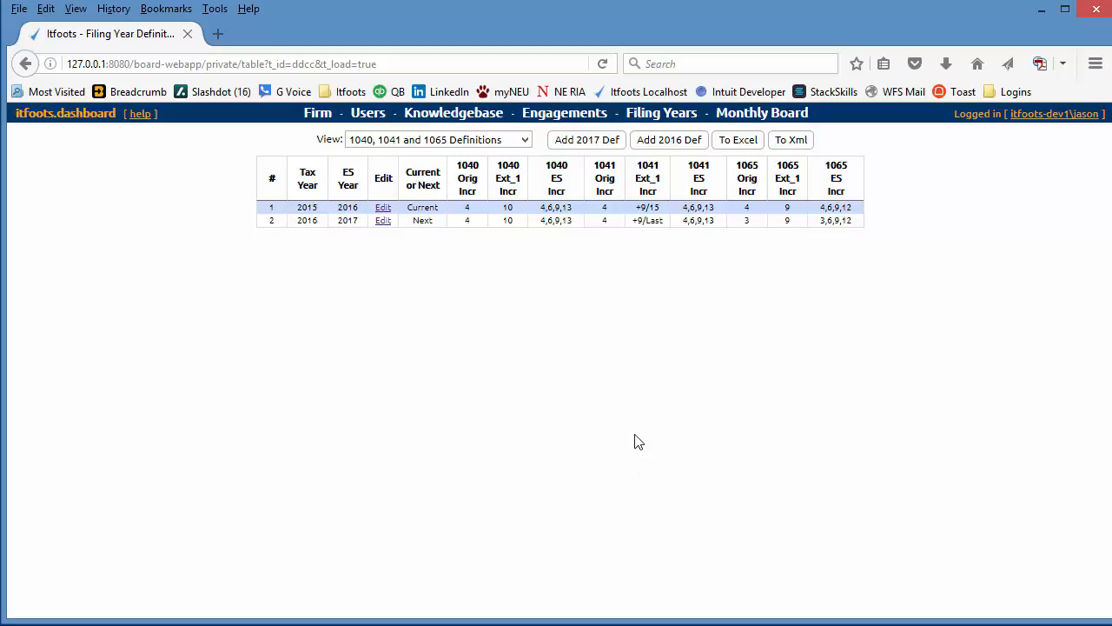
left_click(587, 141)
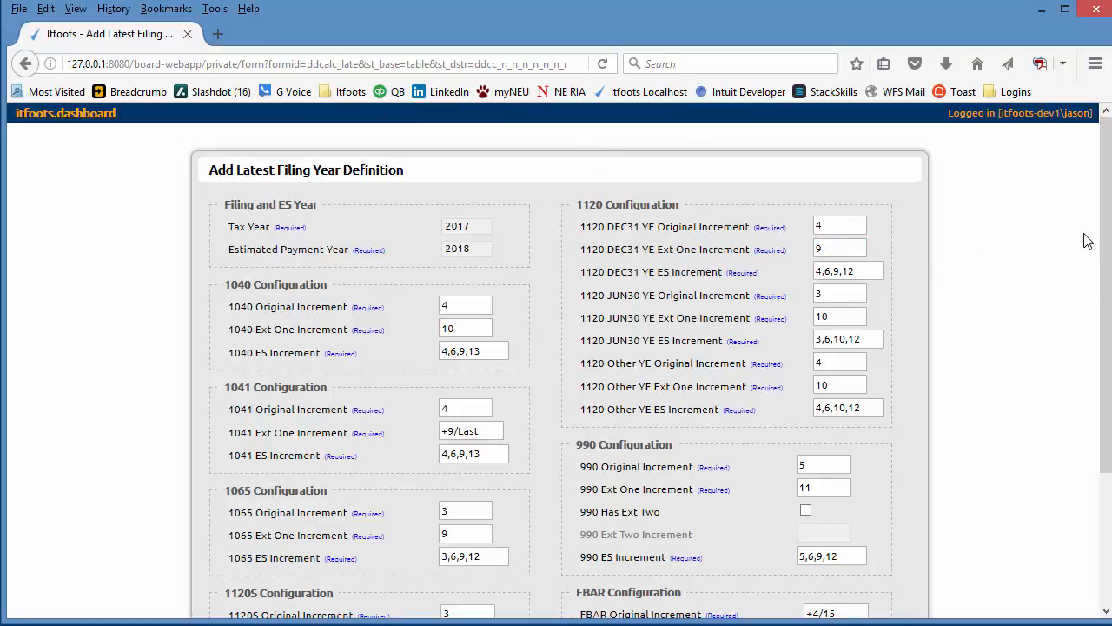
scroll(1105, 231, "down", 1)
scroll(1106, 231, "down", 2)
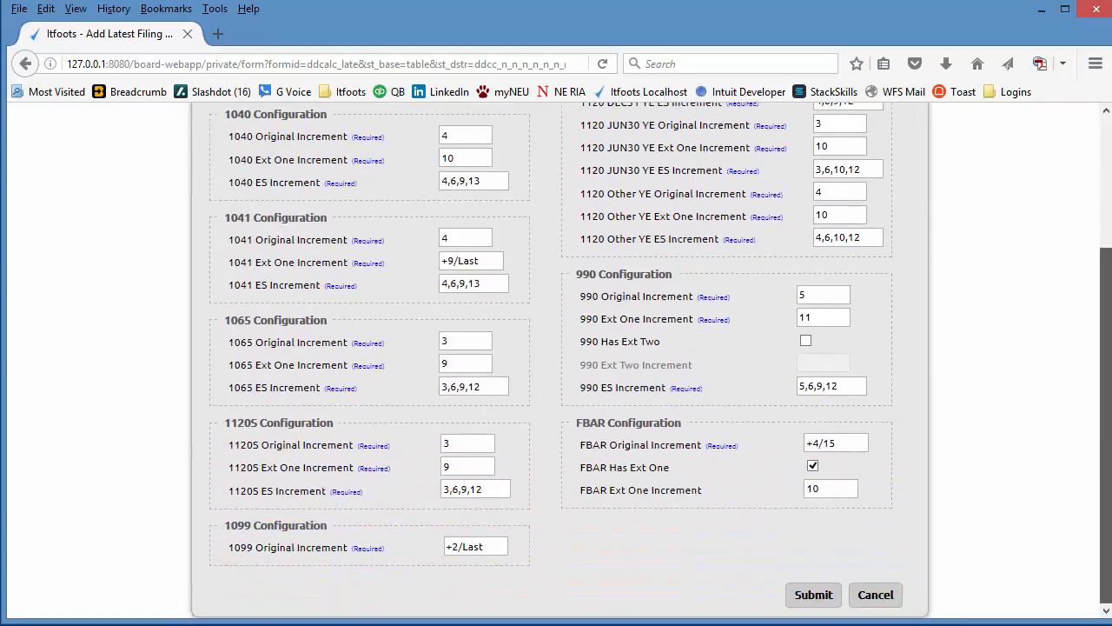
scroll(1105, 231, "up", 3)
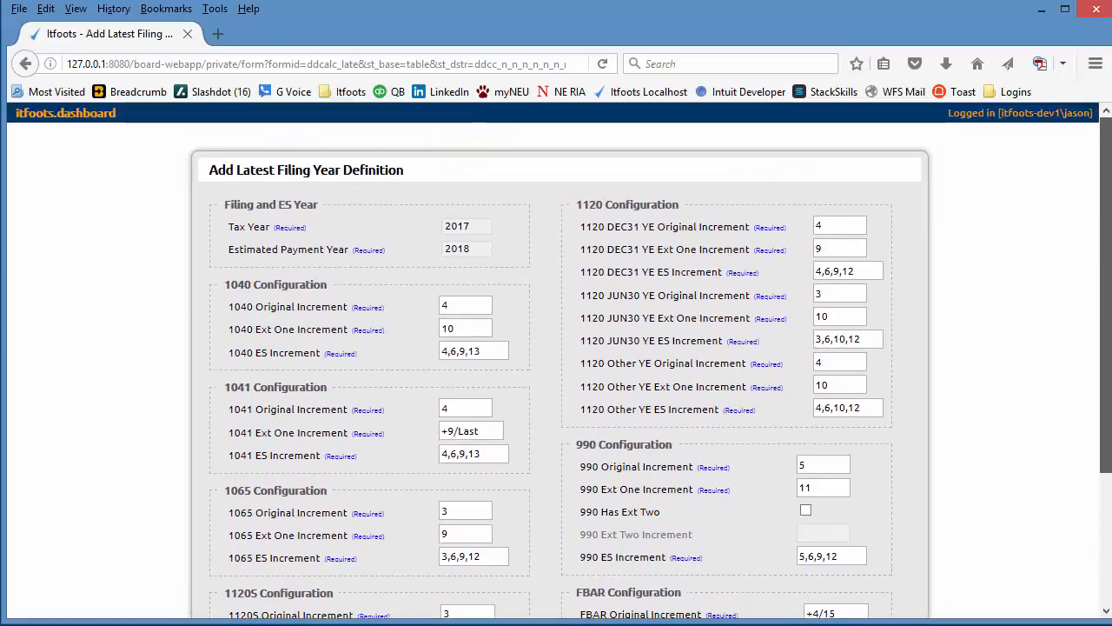
scroll(1105, 231, "down", 3)
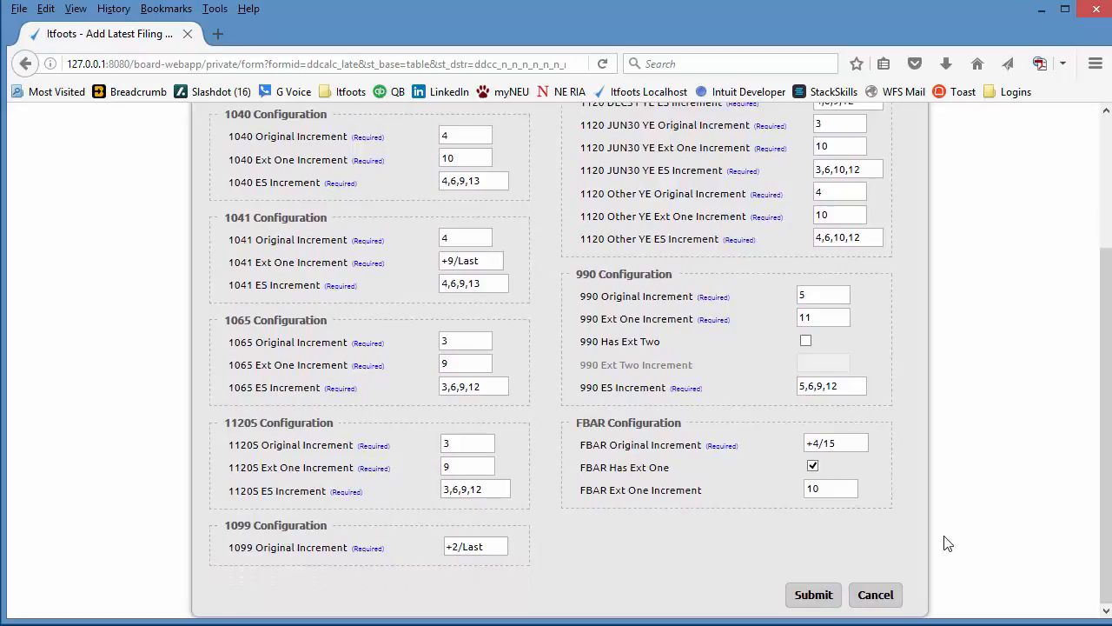
left_click(812, 595)
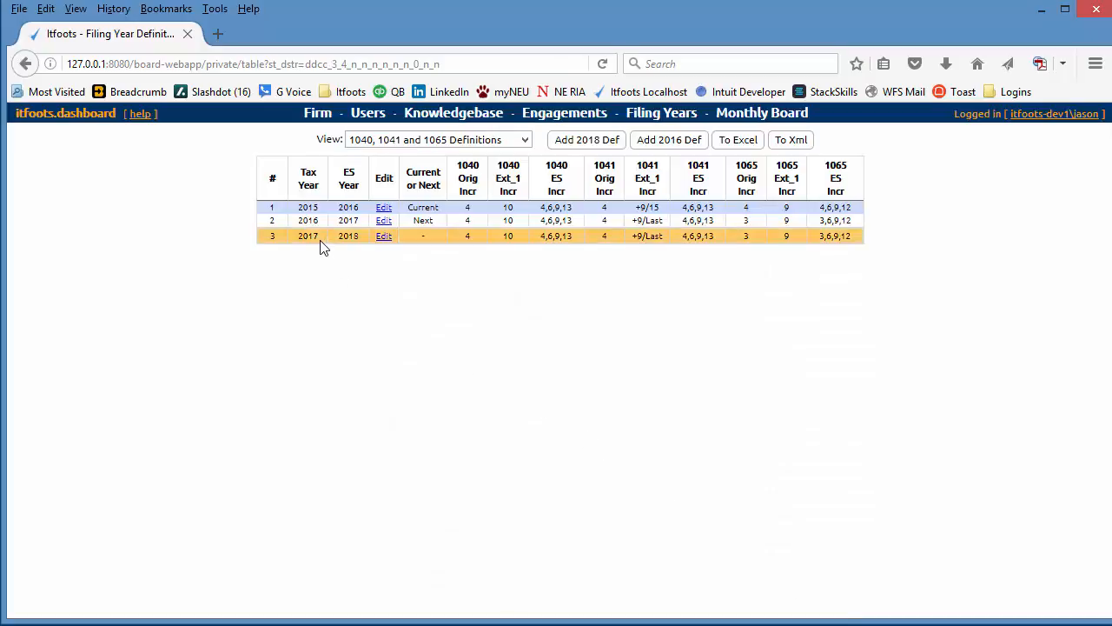
- Set the Current Filing Year in the firm properties to 2016 and submit the change
left_click(318, 114)
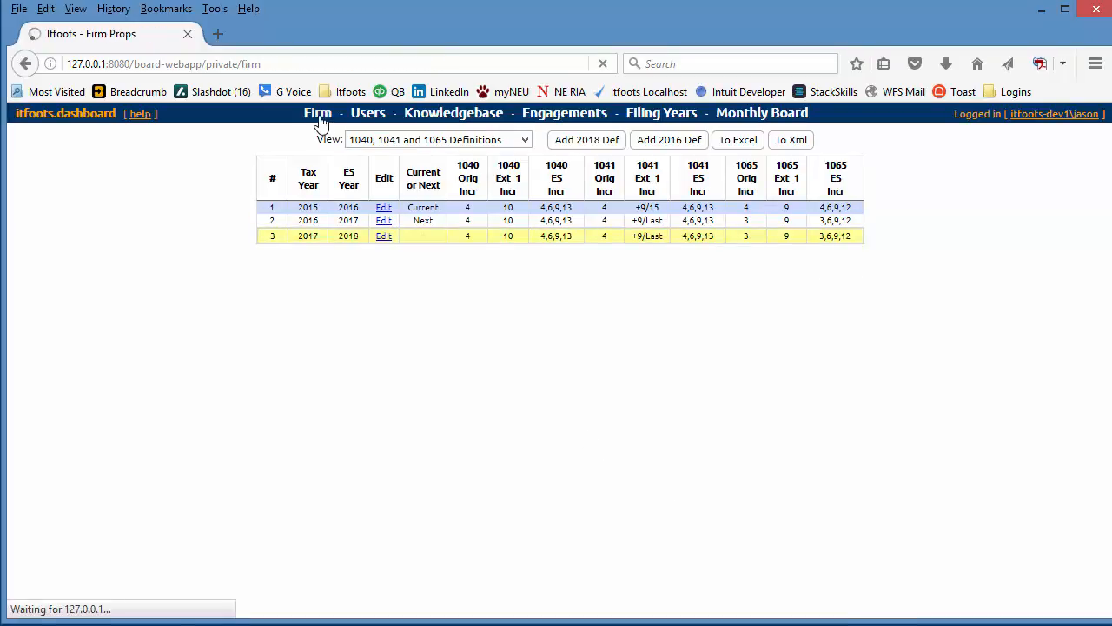
left_click(852, 580)
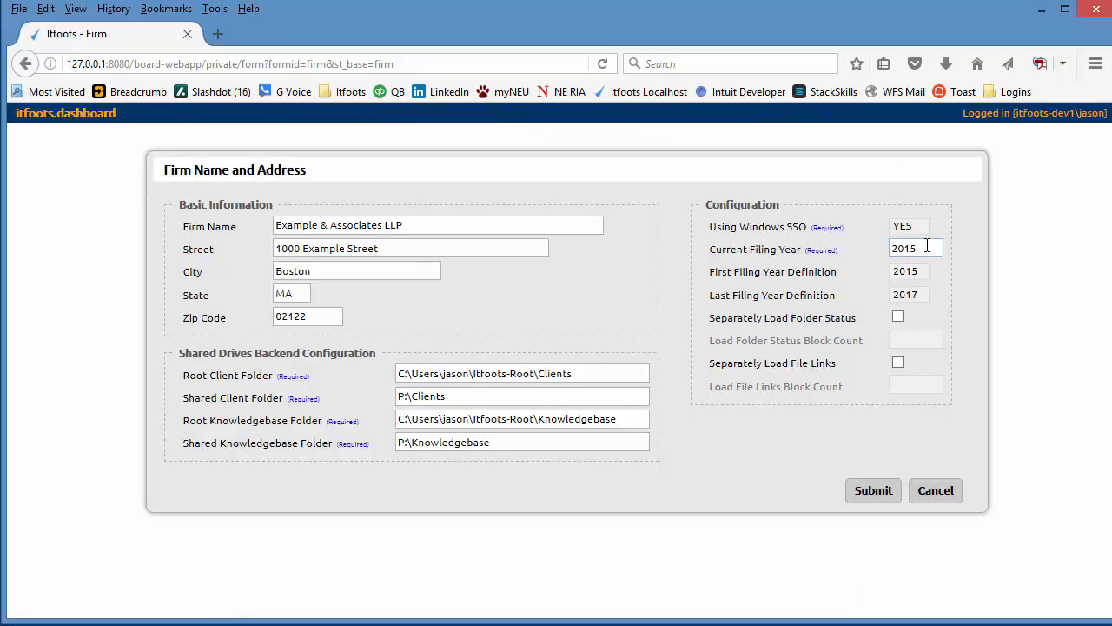
left_click(861, 493)
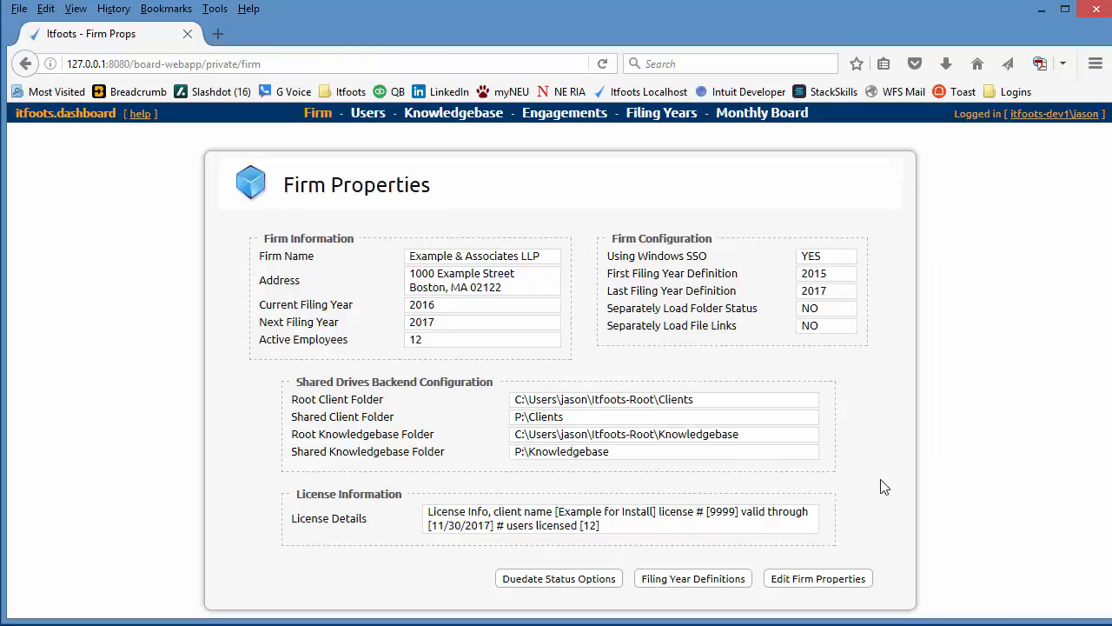
- Open the old open 2015 due dates of Adapt Capital Management LP and set the 2015 Tax Return status to Finished
left_click(565, 119)
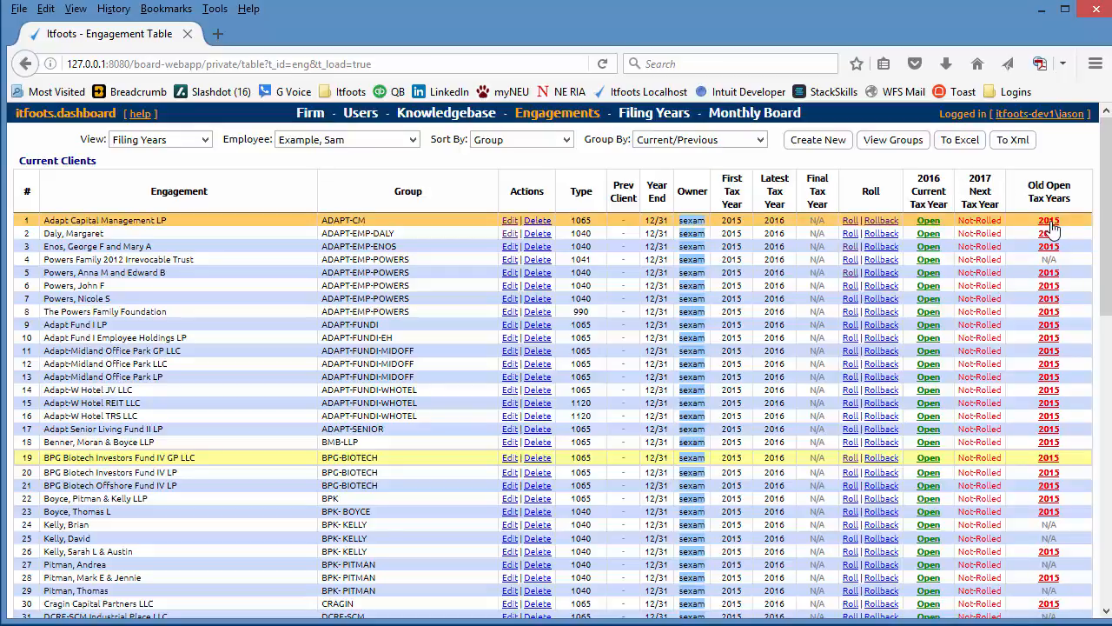
mouse_move(1052, 226)
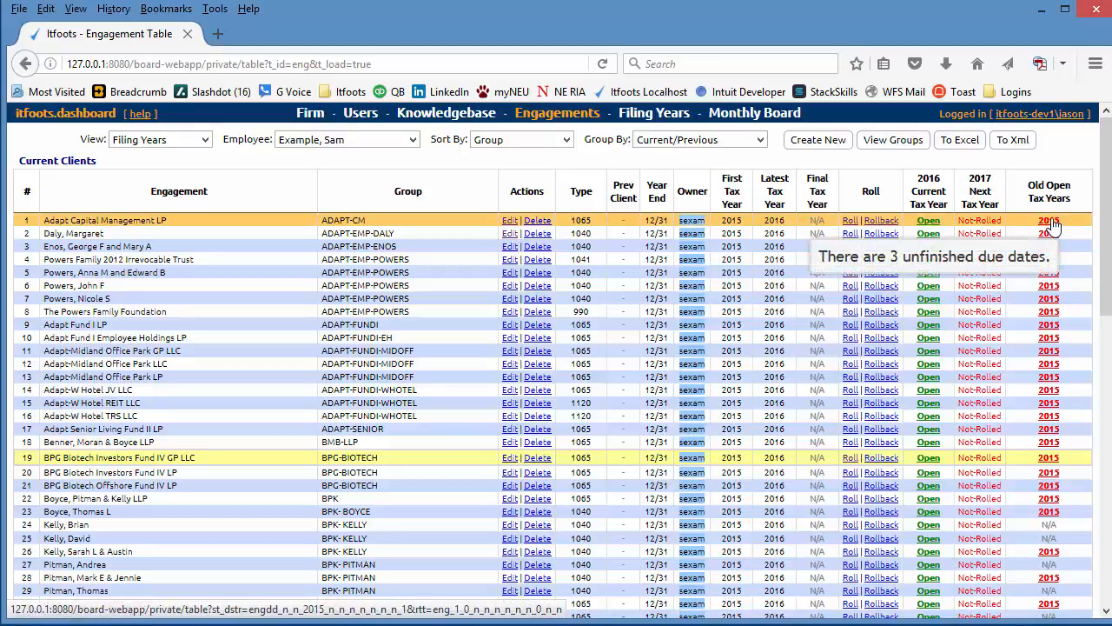
left_click(1050, 222)
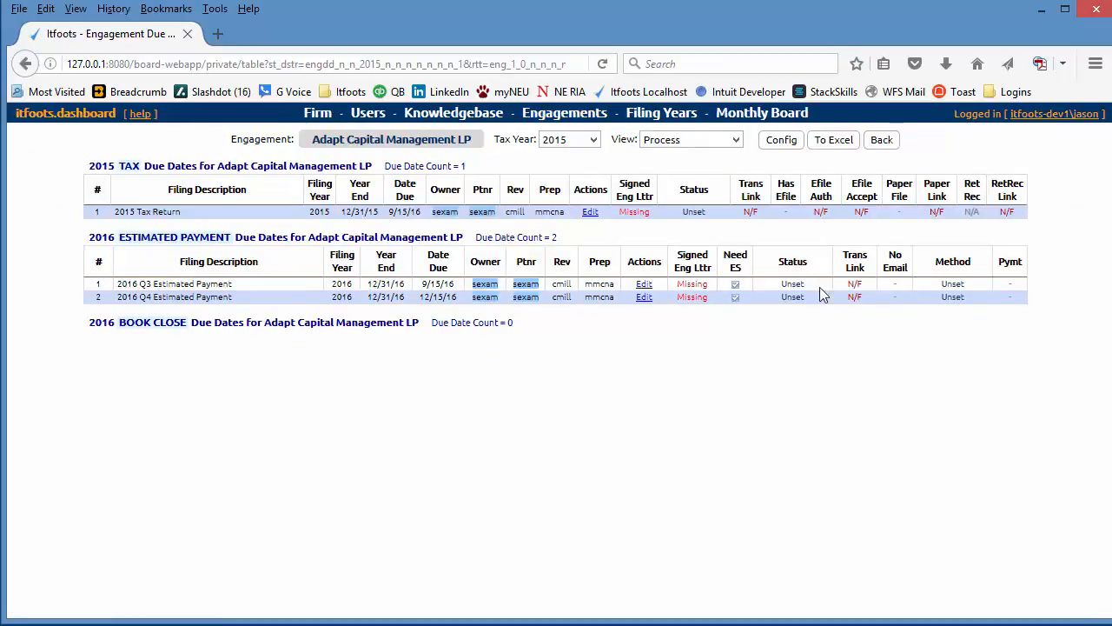
left_click(590, 212)
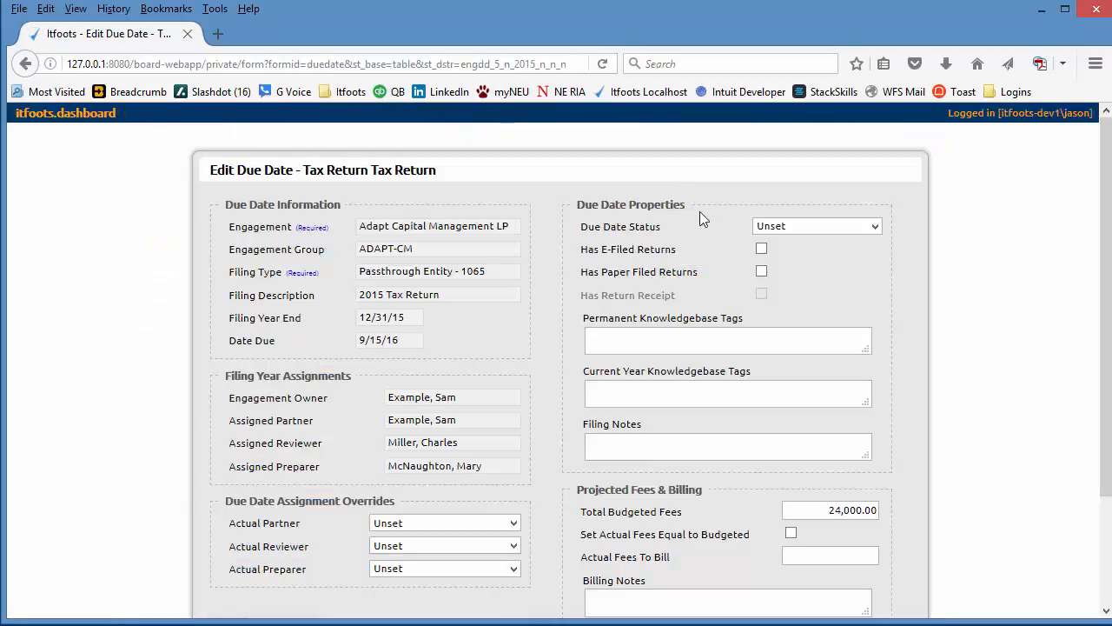
left_click(817, 226)
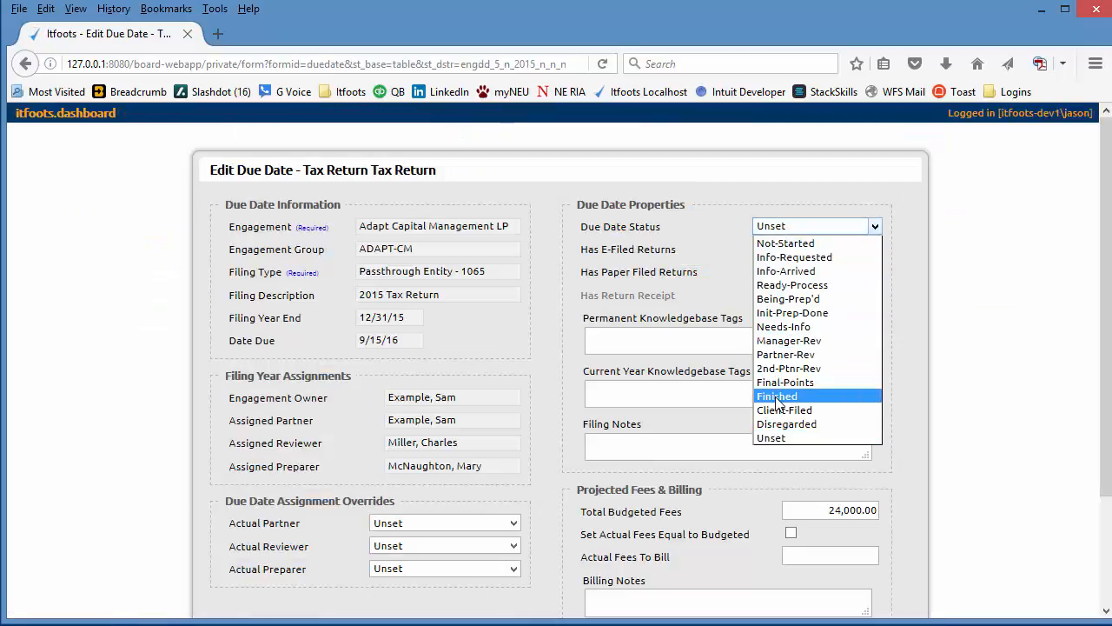
left_click(808, 394)
scroll(1018, 423, "down", 3)
left_click(811, 594)
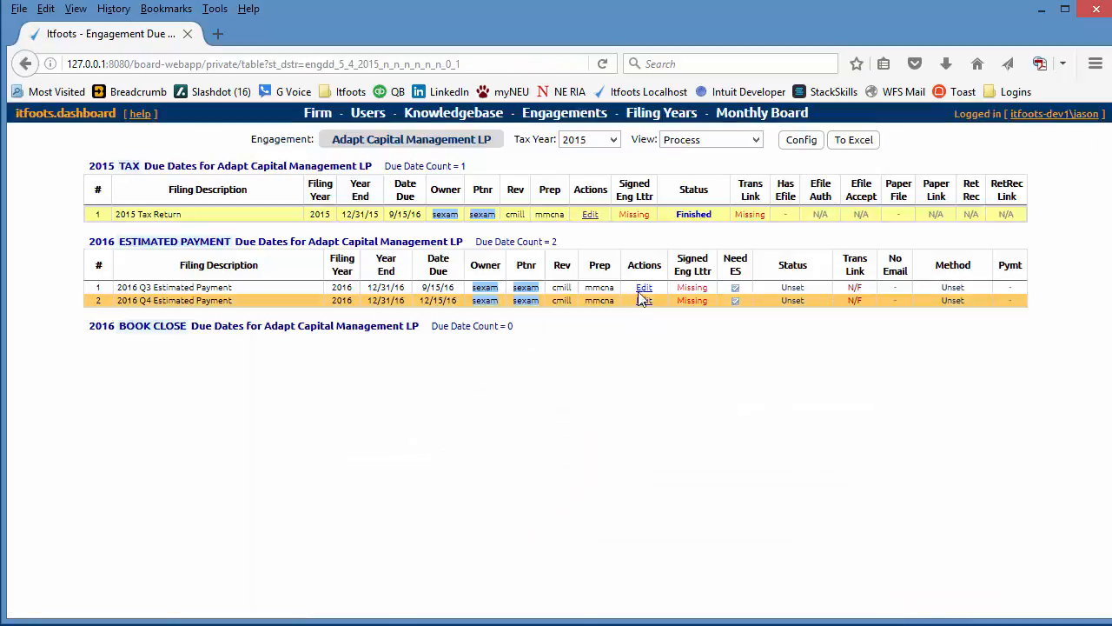
- Set the due date status of the 2016 Q3 Estimated Payment to Finished and submit it
left_click(643, 290)
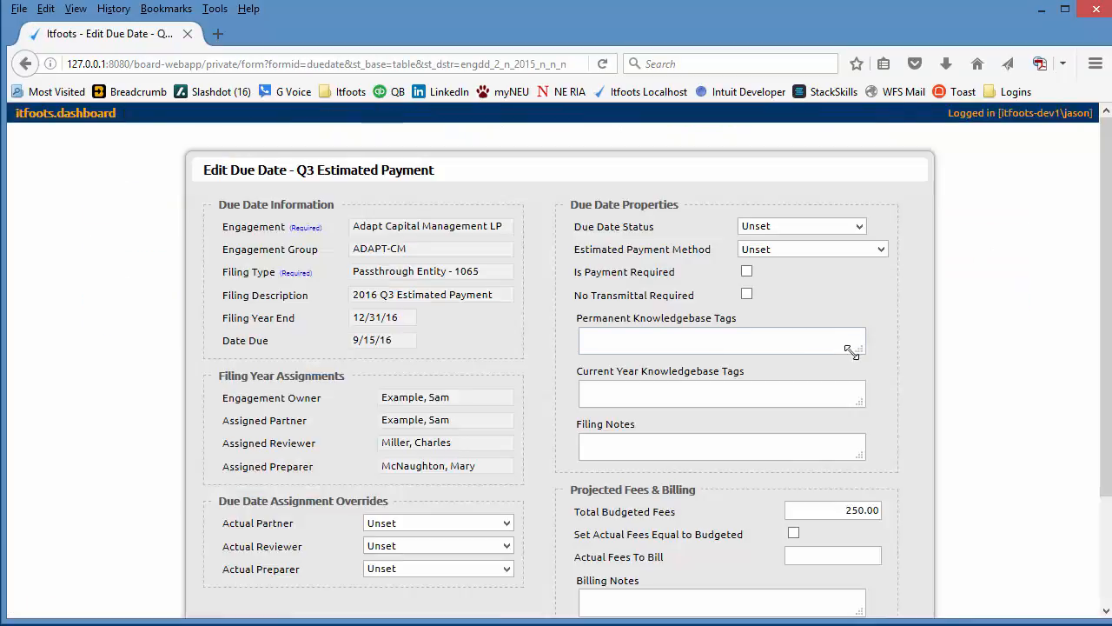
left_click(795, 227)
left_click(782, 355)
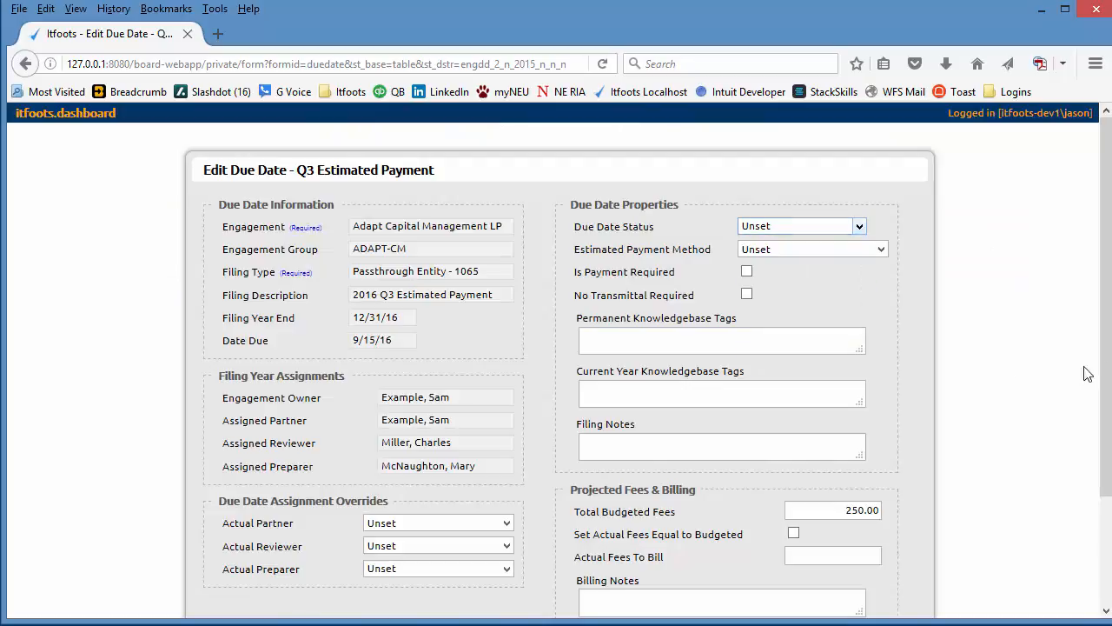
scroll(1101, 359, "down", 3)
left_click(819, 594)
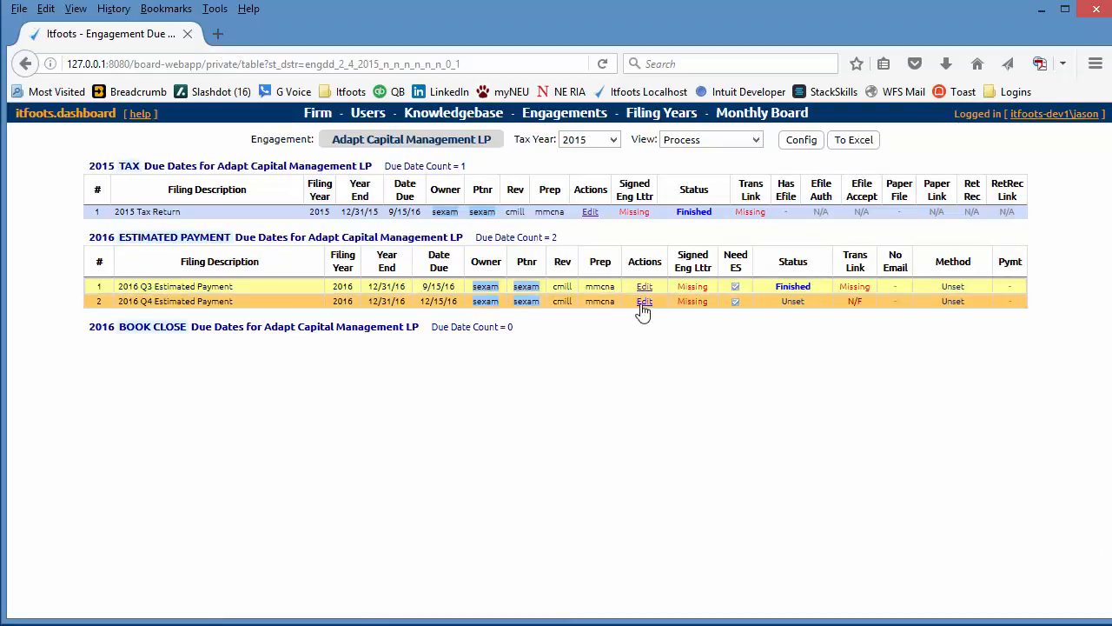
- Set the due date status of the 2016 Q4 Estimated Payment to Finished and submit it
left_click(644, 301)
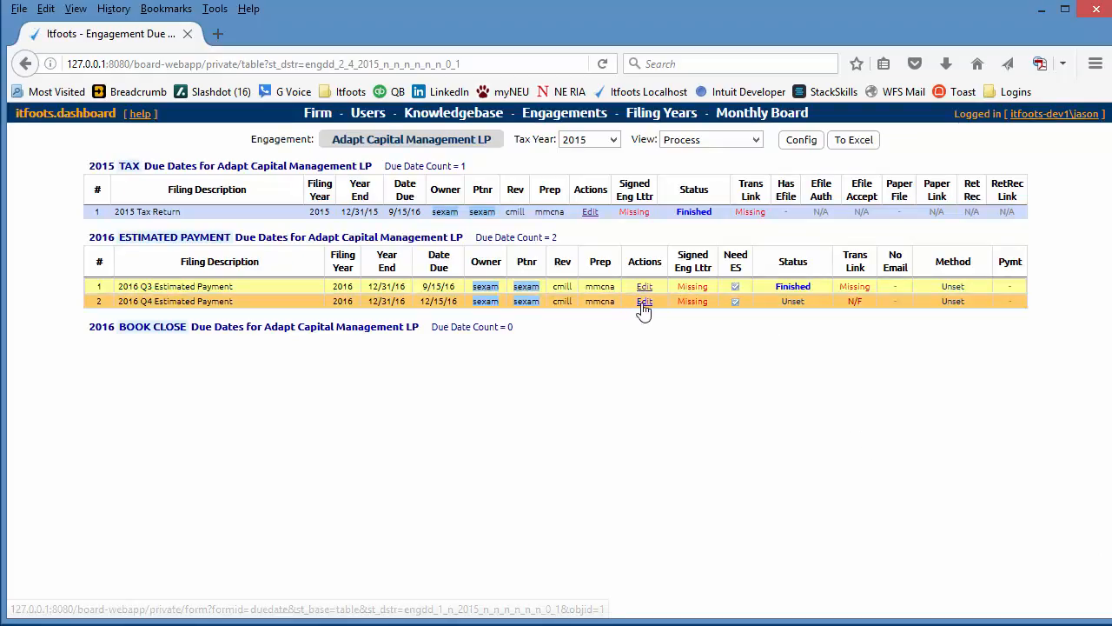
scroll(854, 467, "down", 3)
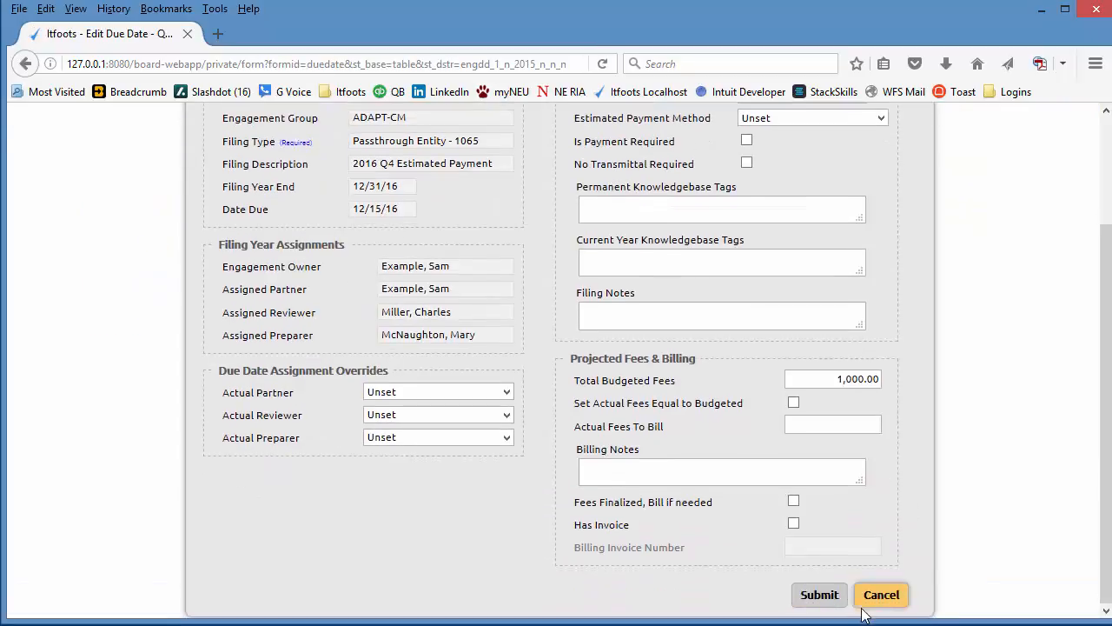
scroll(845, 231, "up", 3)
left_click(805, 228)
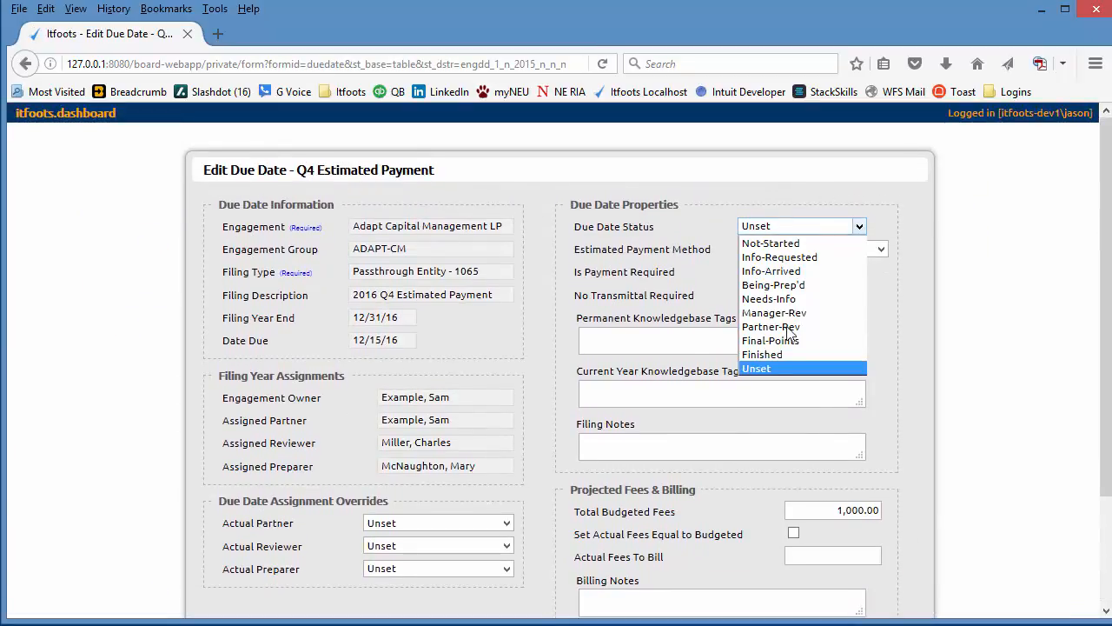
left_click(780, 355)
scroll(985, 417, "down", 3)
left_click(834, 591)
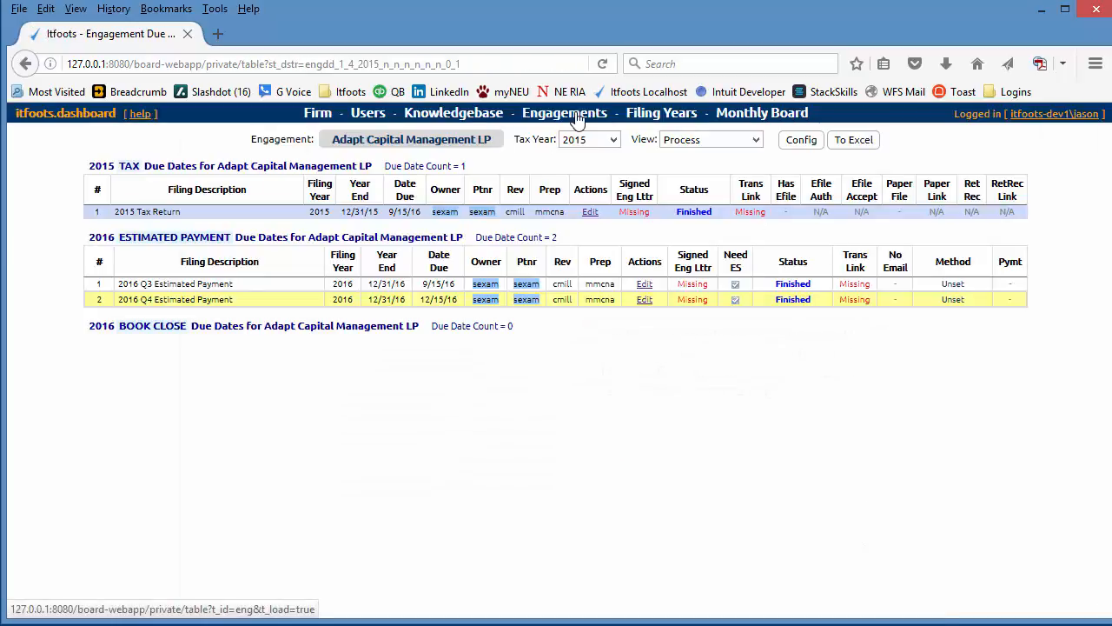
- Return to the engagement table and roll Adapt Capital Management LP to filing year 2017 with all copy options enabled
left_click(576, 116)
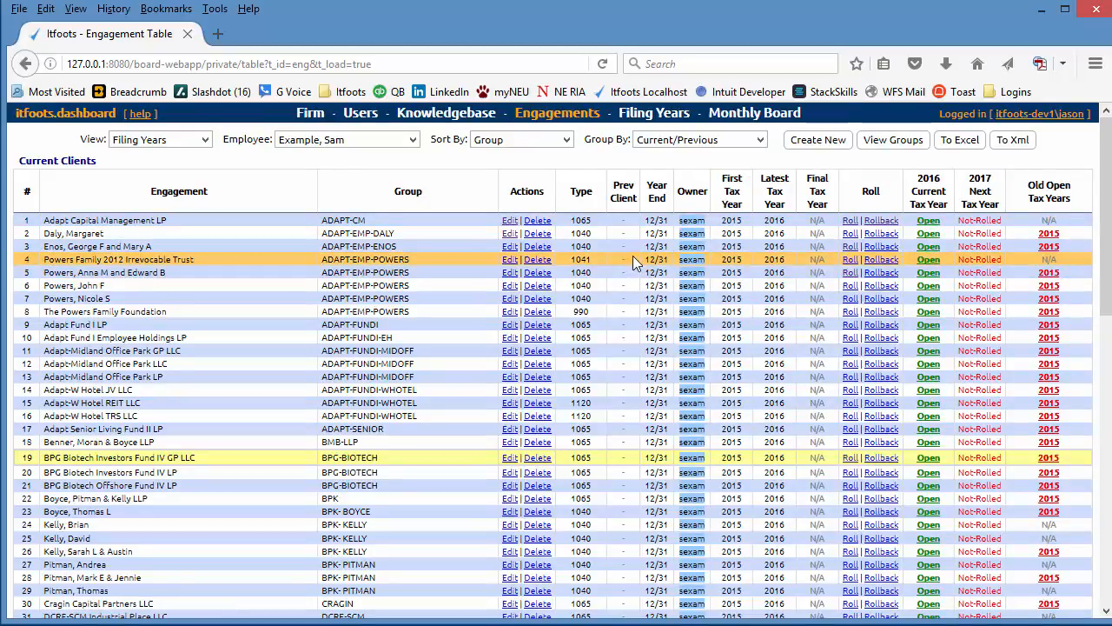
left_click(850, 221)
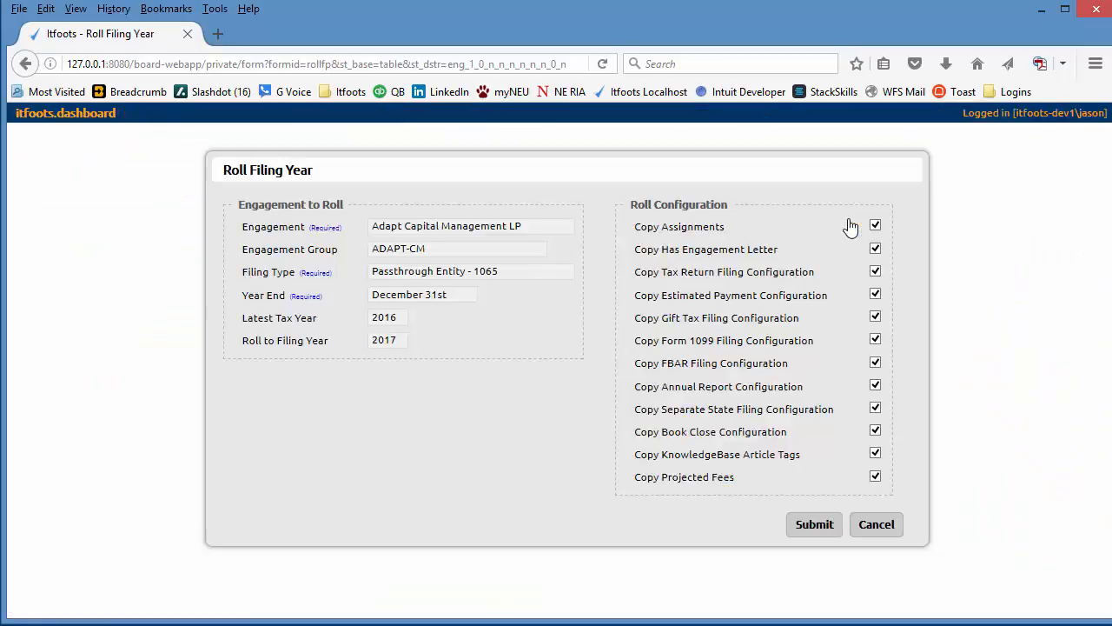
left_click(806, 525)
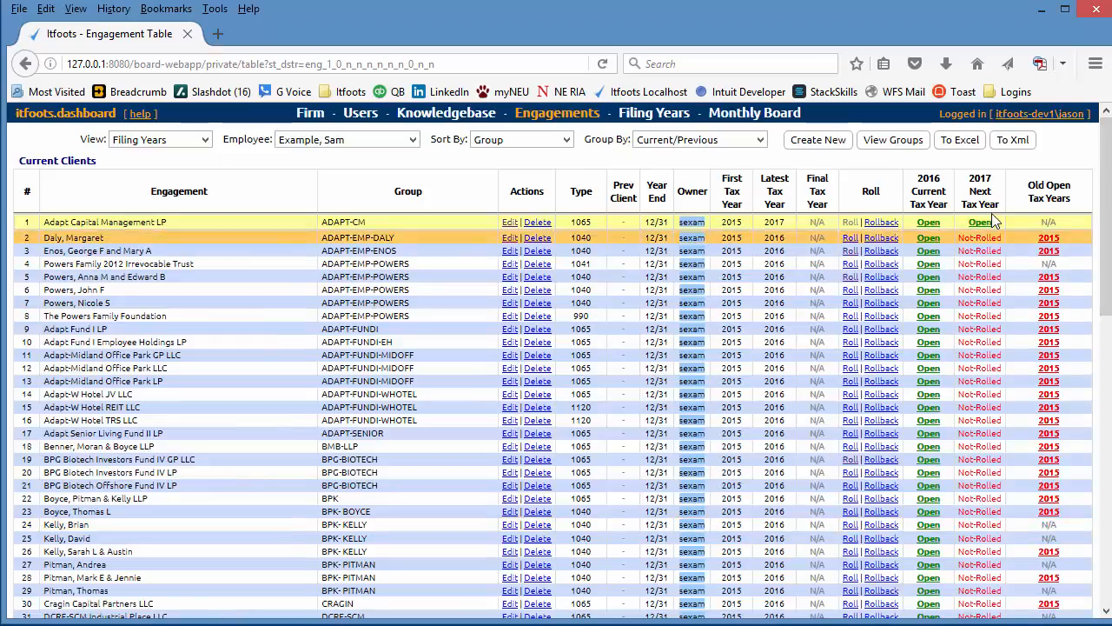
- Configure Adapt Capital Management LP's 2017 as last inhouse filing year with short year 1/31, without FBAR filing or 2018 estimated payment analysis
left_click(980, 224)
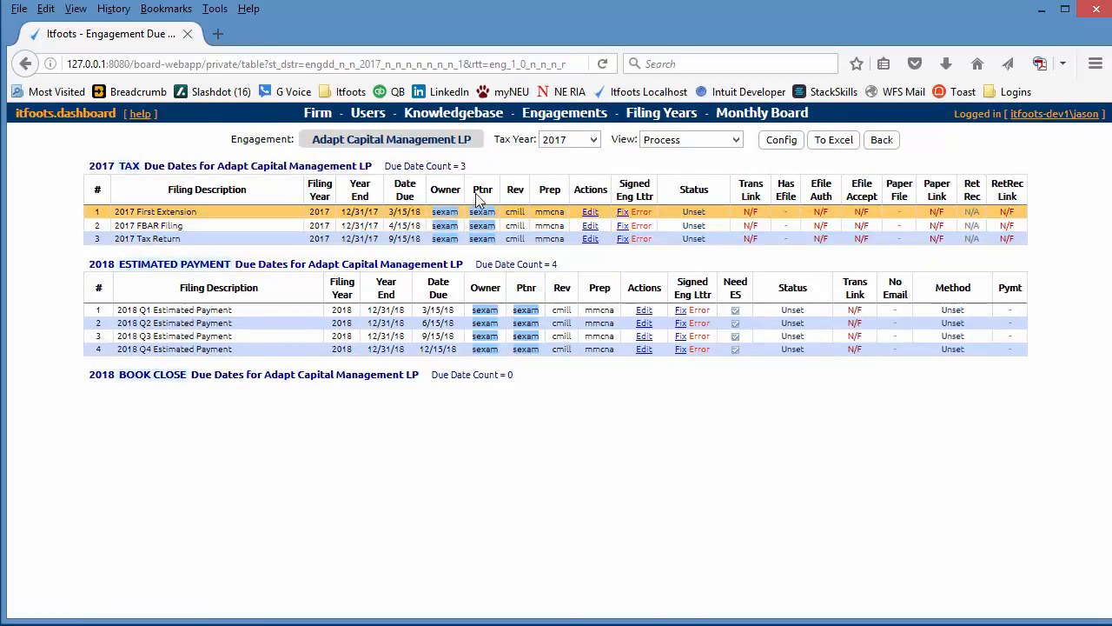
left_click(779, 146)
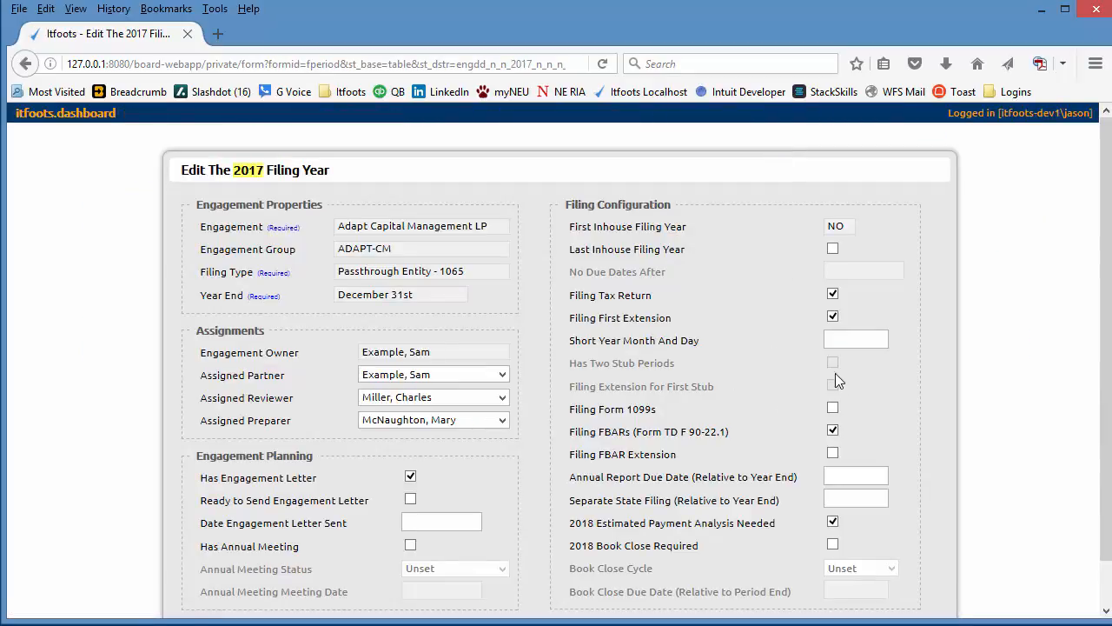
left_click(865, 342)
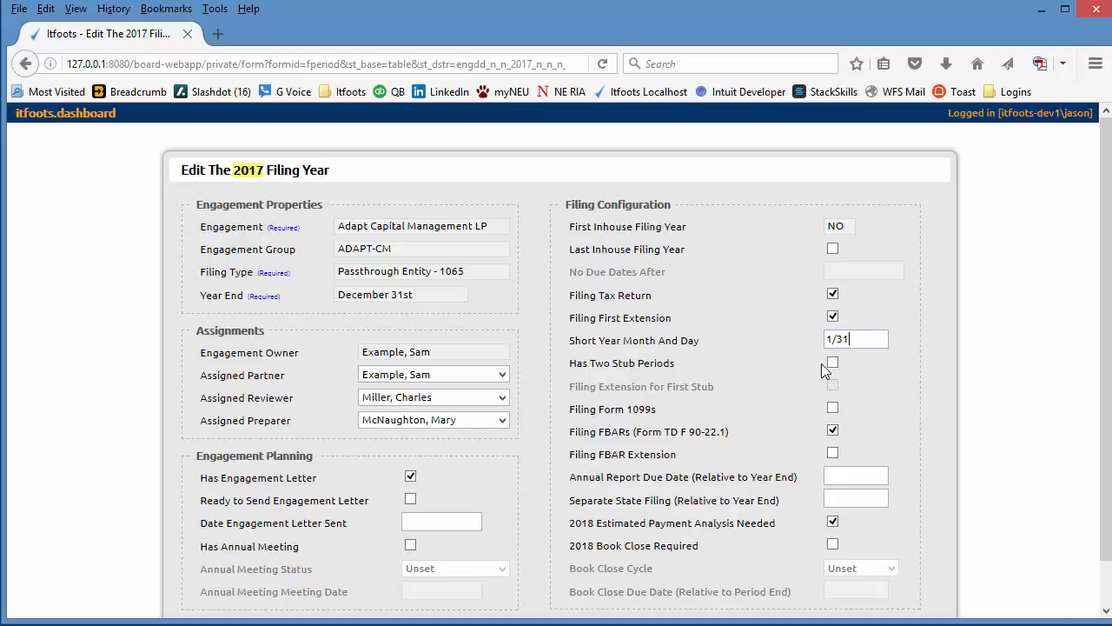
left_click(832, 250)
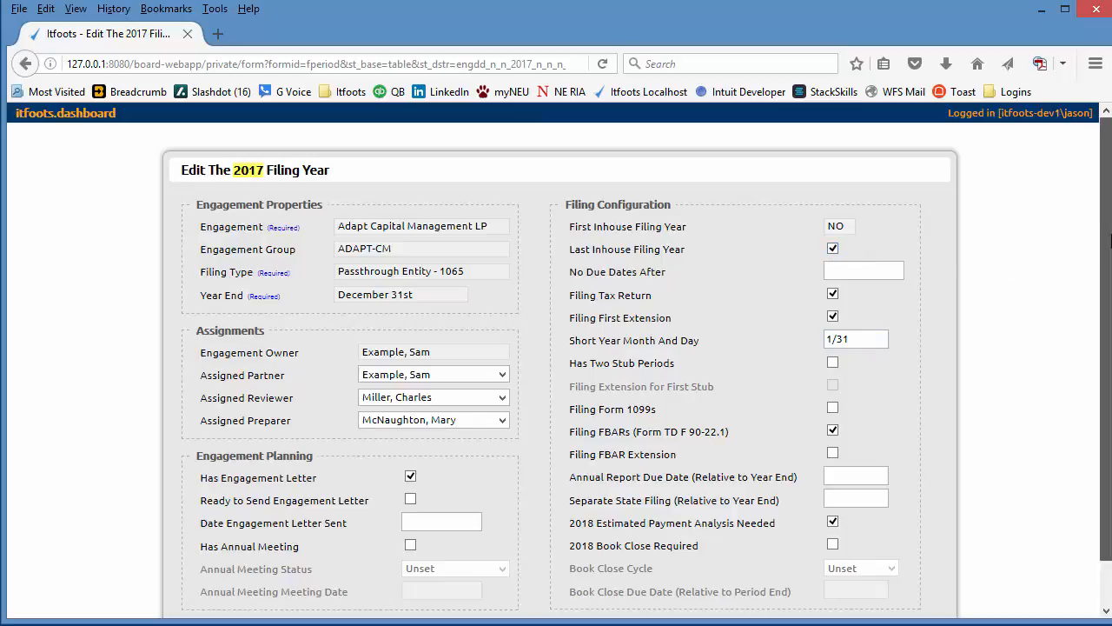
scroll(1110, 241, "down", 1)
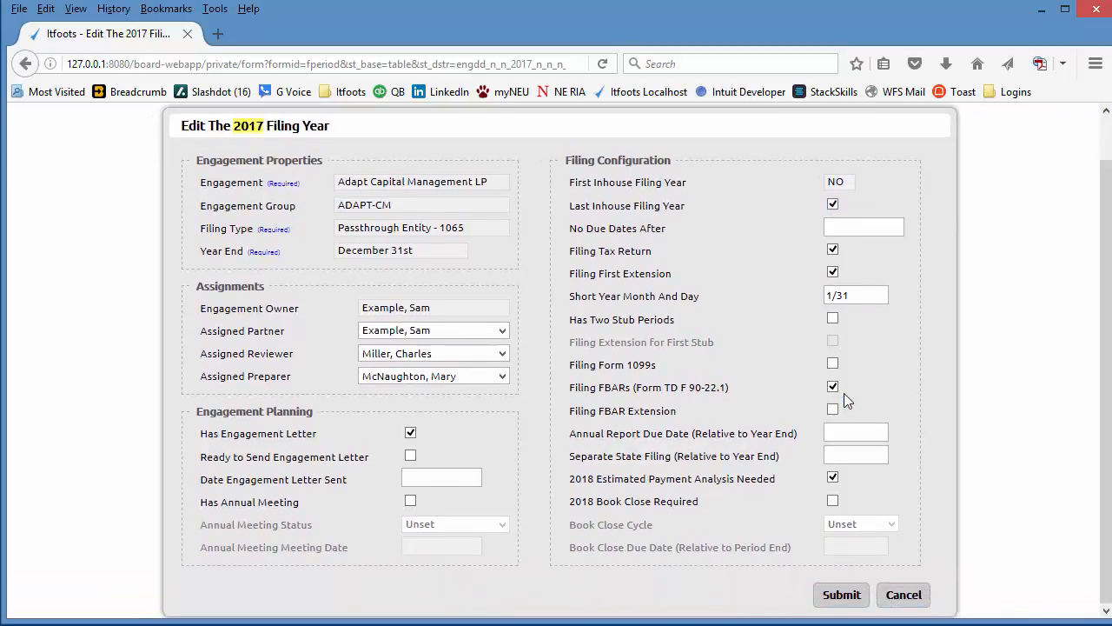
left_click(834, 386)
left_click(834, 479)
left_click(852, 602)
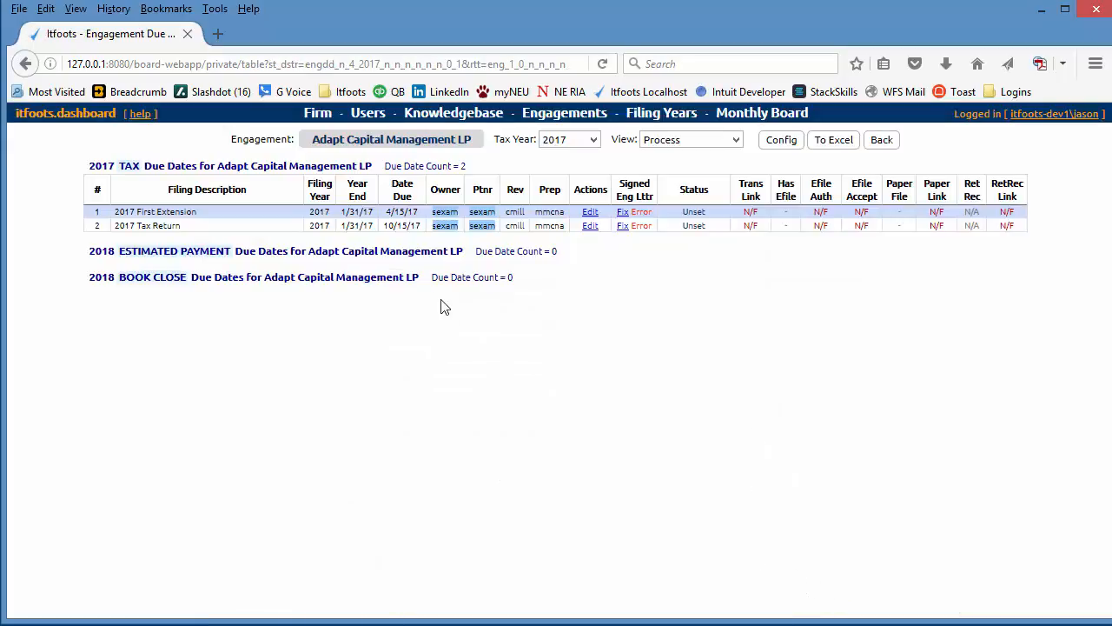
left_click(411, 214)
- Set No Due Dates After to 05/01/2017 in the engagement's 2017 filing year configuration and submit it
left_click(778, 145)
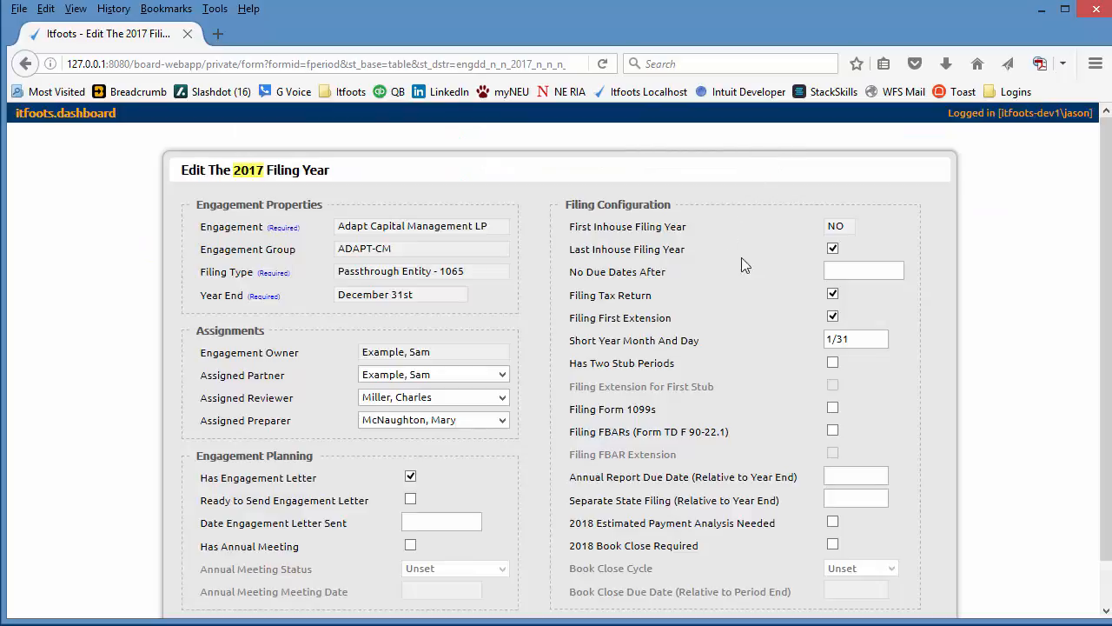
left_click(835, 270)
left_click(834, 271)
left_click(1069, 303)
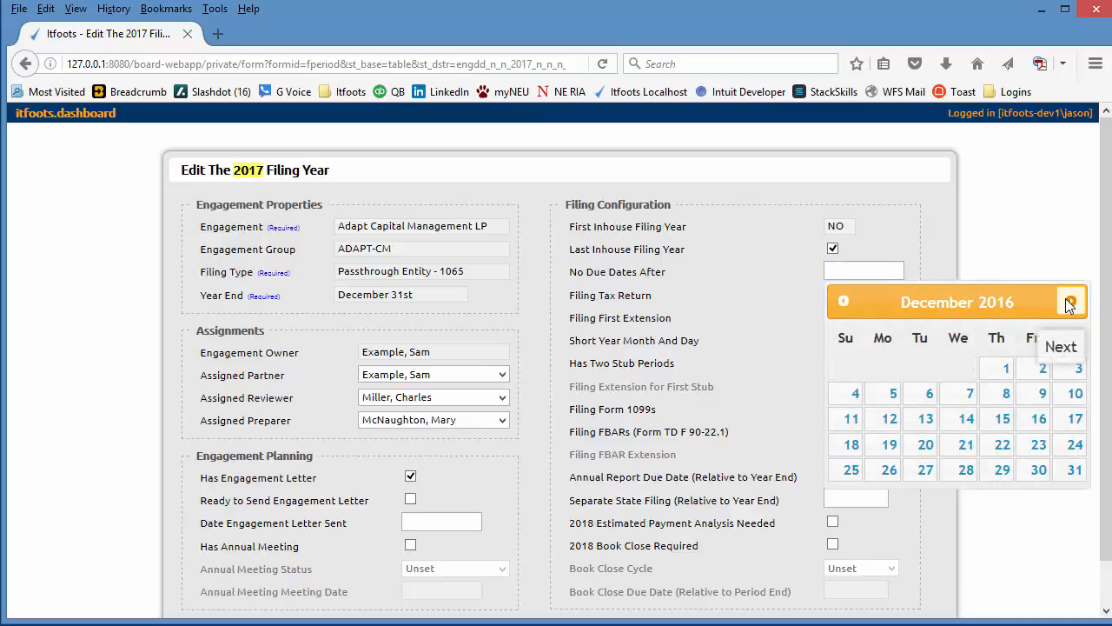
left_click(1069, 302)
left_click(1069, 302)
left_click(1069, 302)
left_click(1069, 303)
left_click(1069, 303)
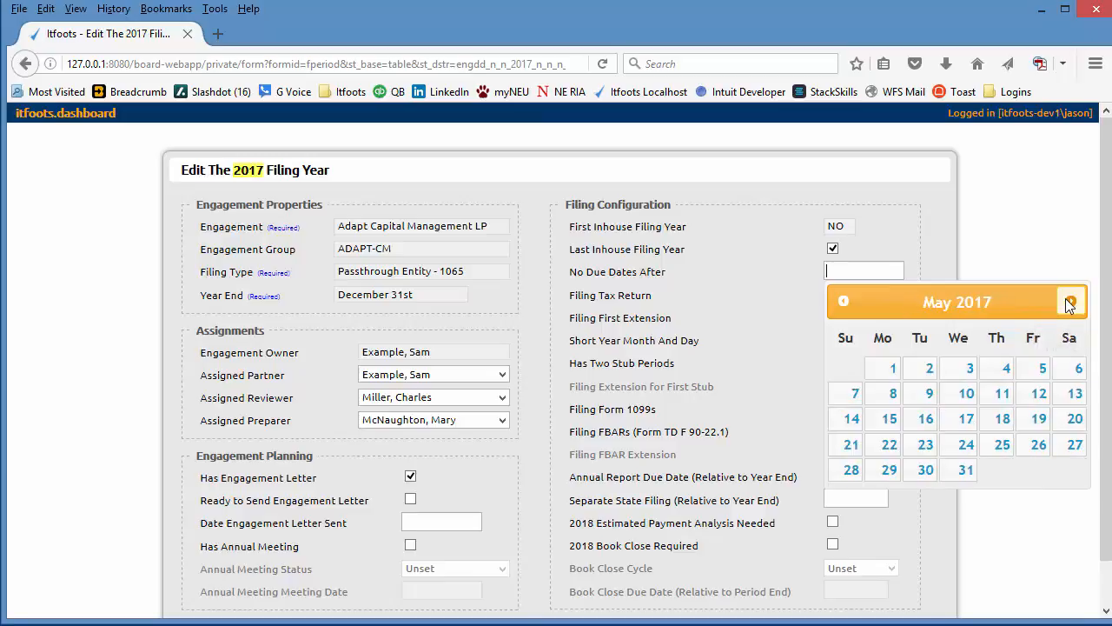
left_click(893, 369)
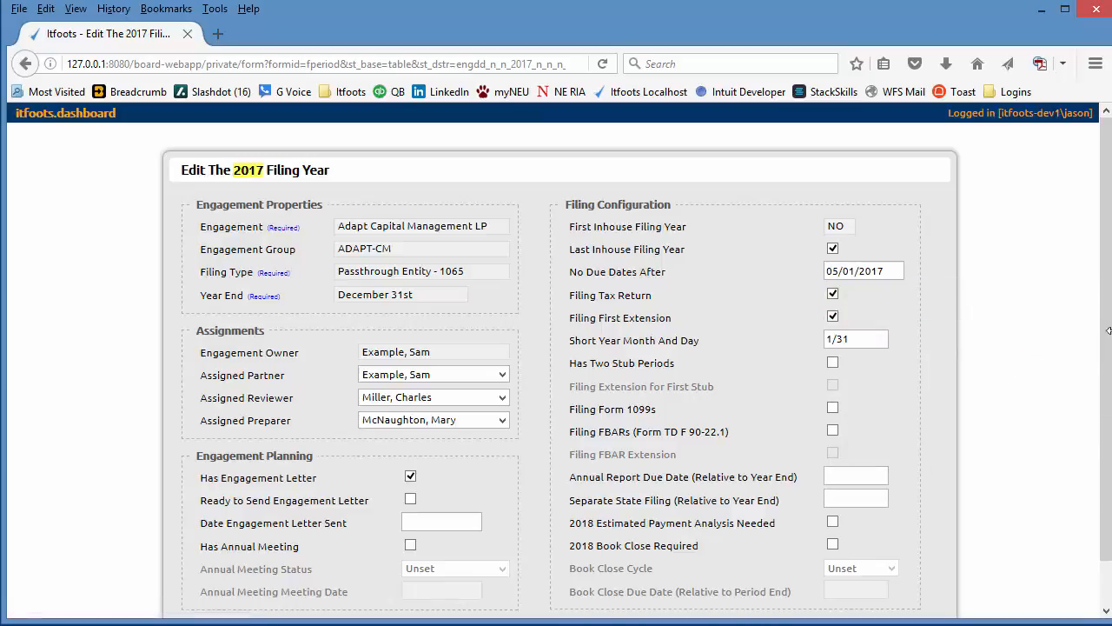
scroll(1109, 331, "down", 1)
left_click(824, 596)
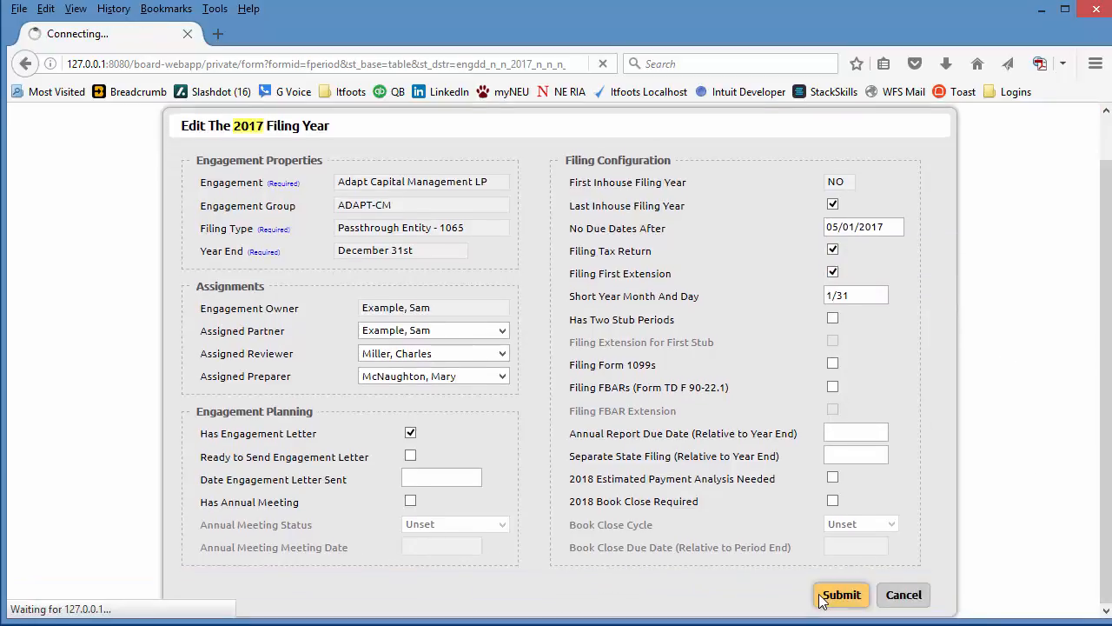